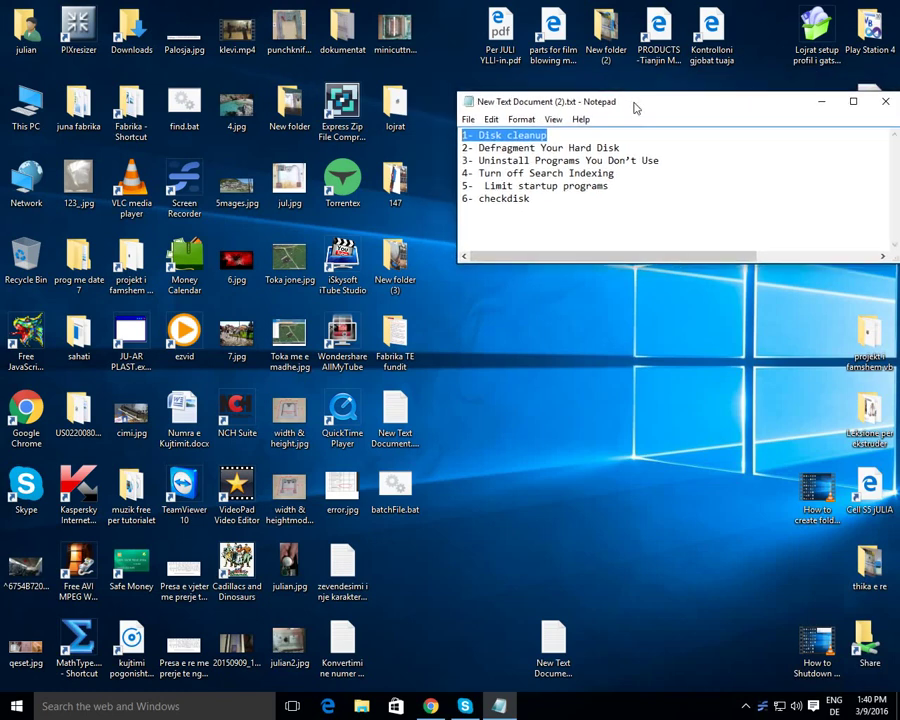
Step: Open the properties of Local Disk (C:) from This PC and start Disk Cleanup on it
{"action": "left_click", "coordinate": [27, 112]}
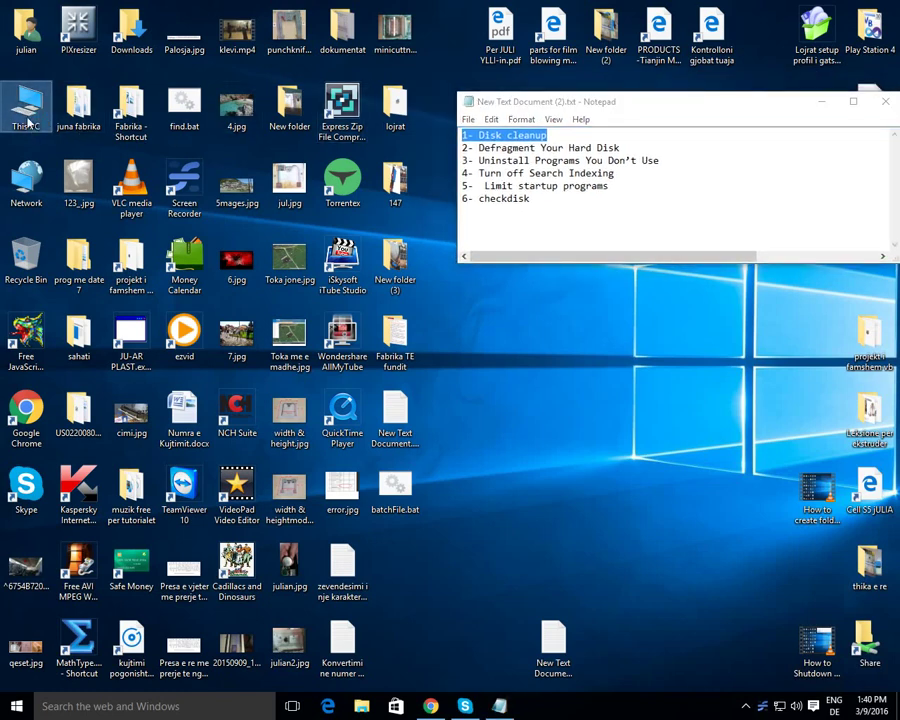
{"action": "double_click", "coordinate": [27, 115]}
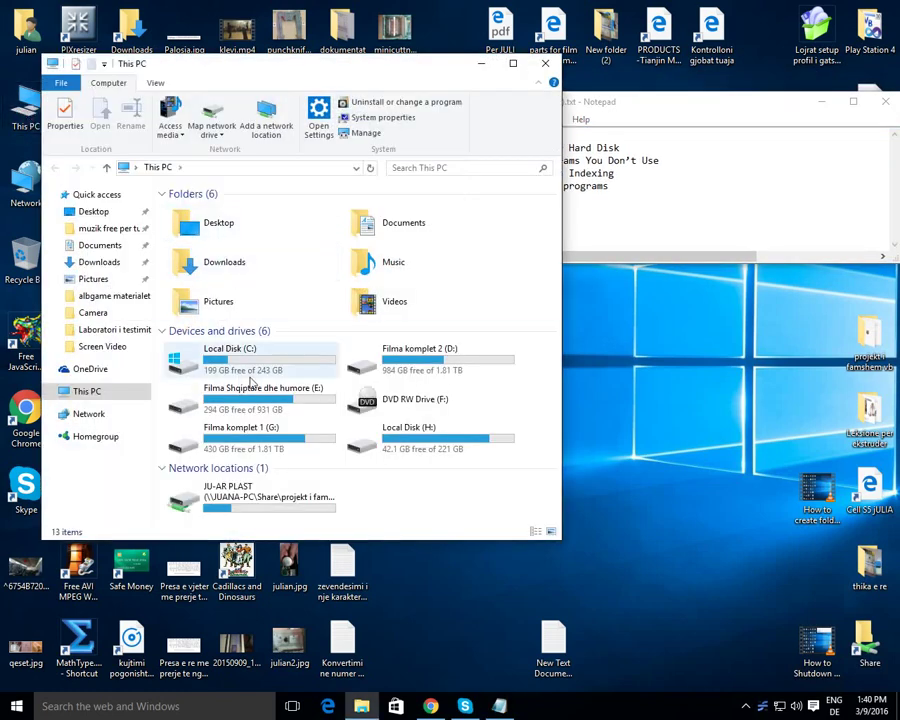
{"action": "left_click", "coordinate": [233, 362]}
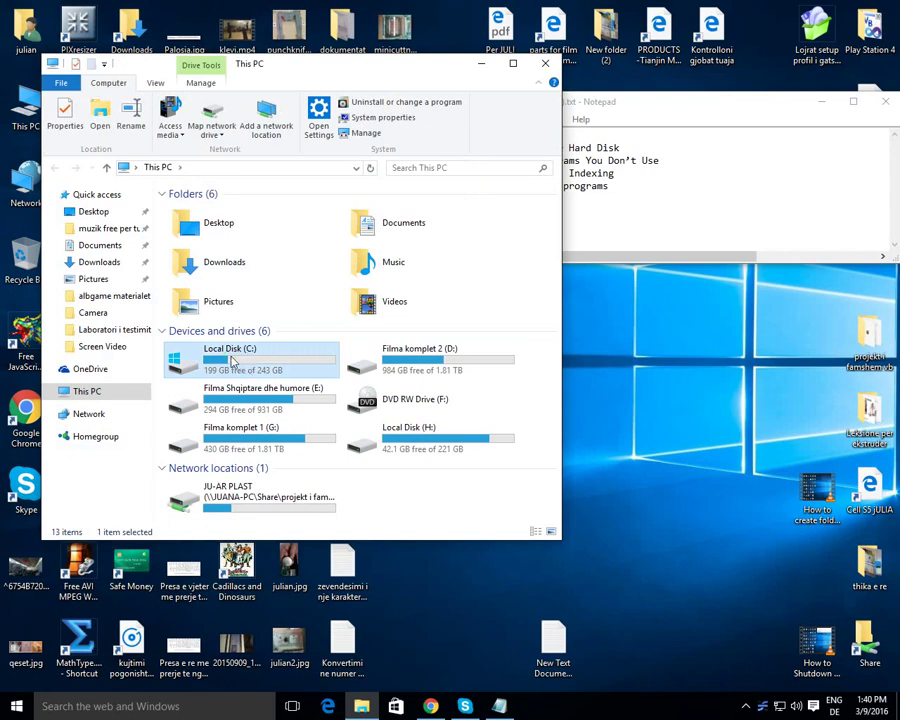
{"action": "right_click", "coordinate": [233, 362]}
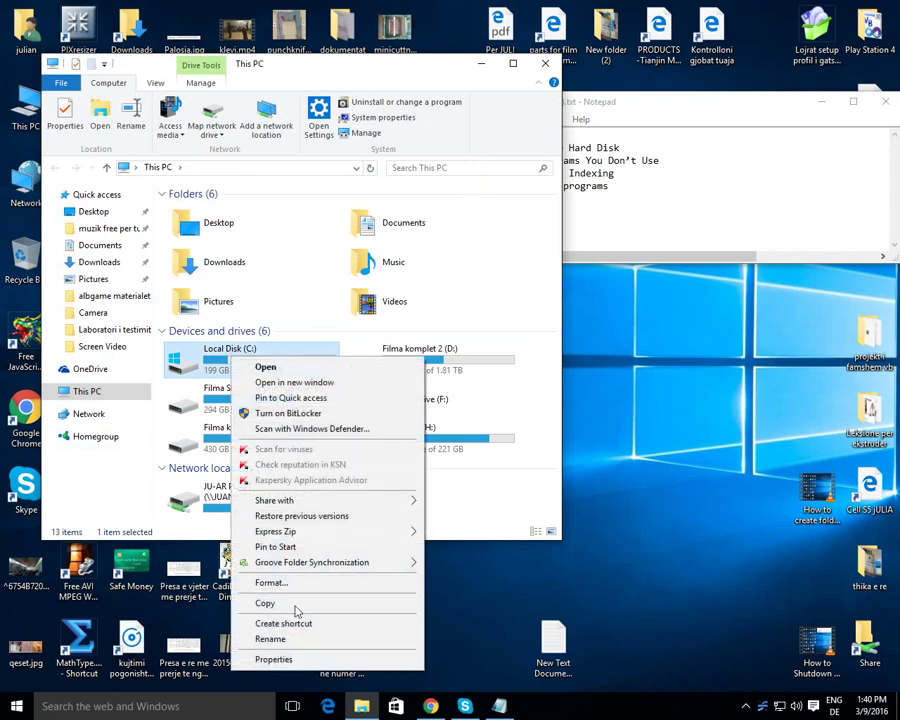
{"action": "left_click", "coordinate": [297, 662]}
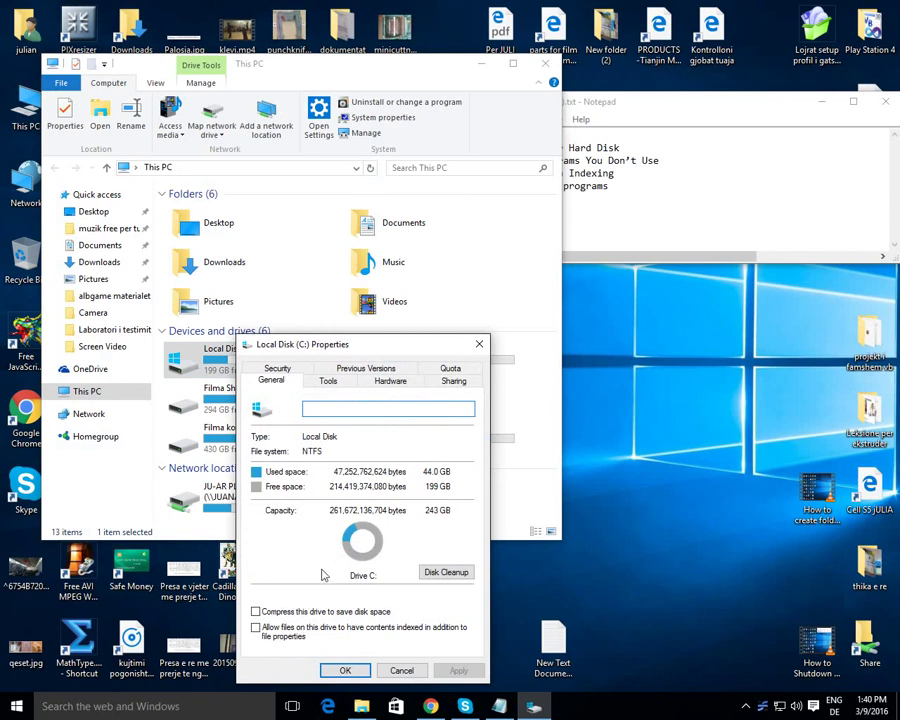
{"action": "left_click", "coordinate": [440, 573]}
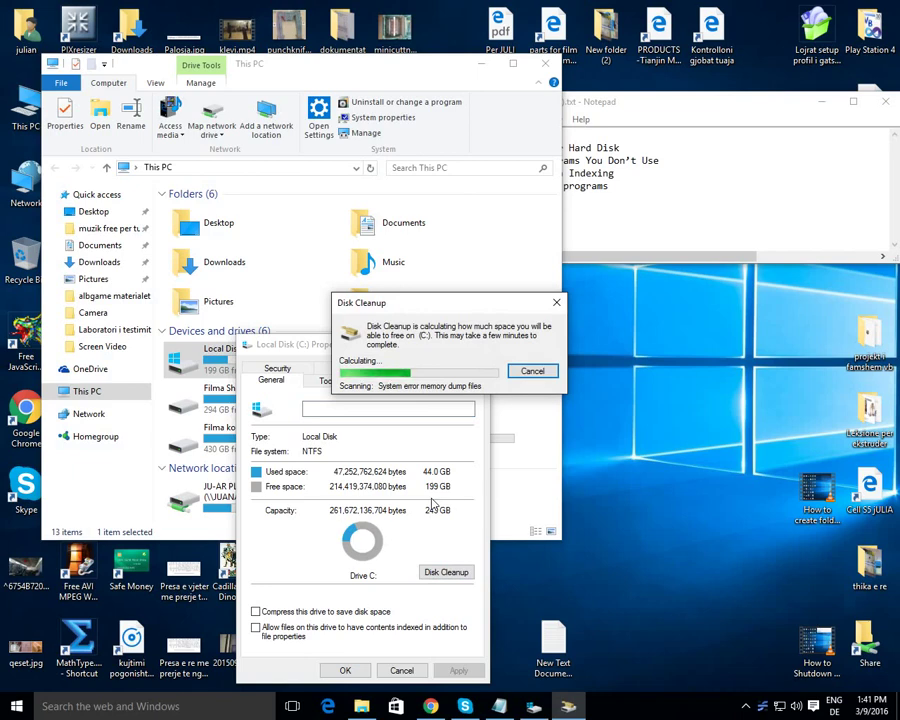
Step: Close the This PC window and rearrange the Disk Cleanup and drive properties windows while the scan runs
{"action": "left_click", "coordinate": [557, 66]}
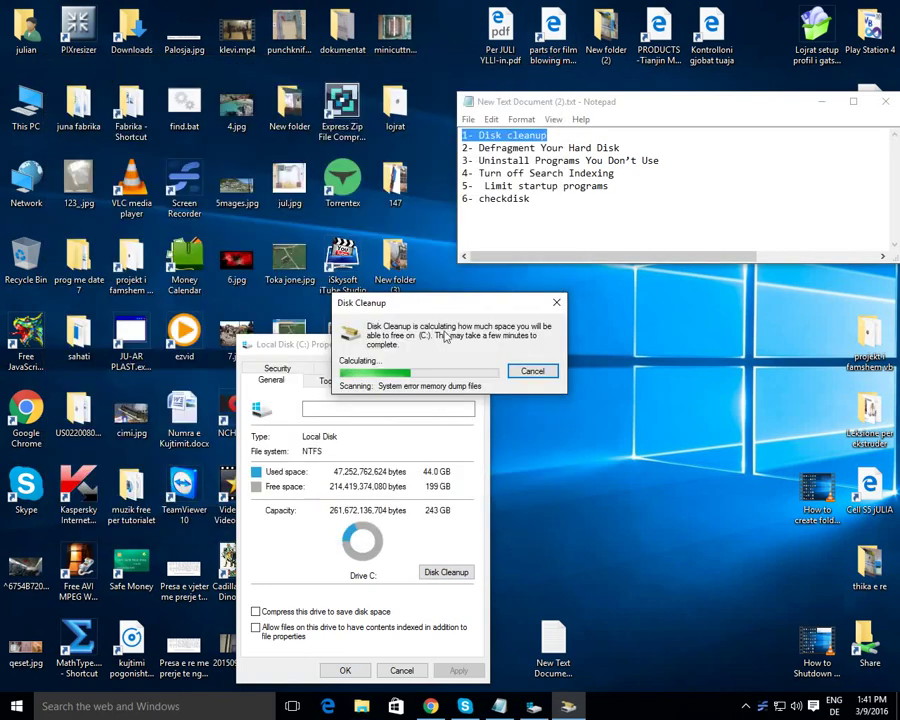
{"action": "left_click_drag", "start_coordinate": [462, 307], "coordinate": [640, 300]}
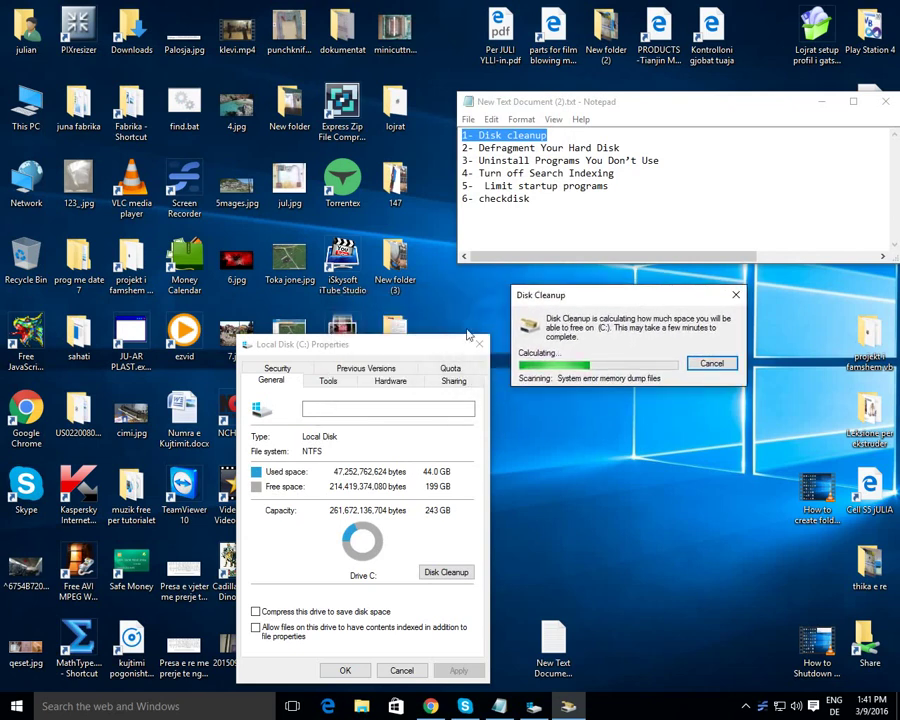
{"action": "left_click_drag", "start_coordinate": [421, 346], "coordinate": [392, 279]}
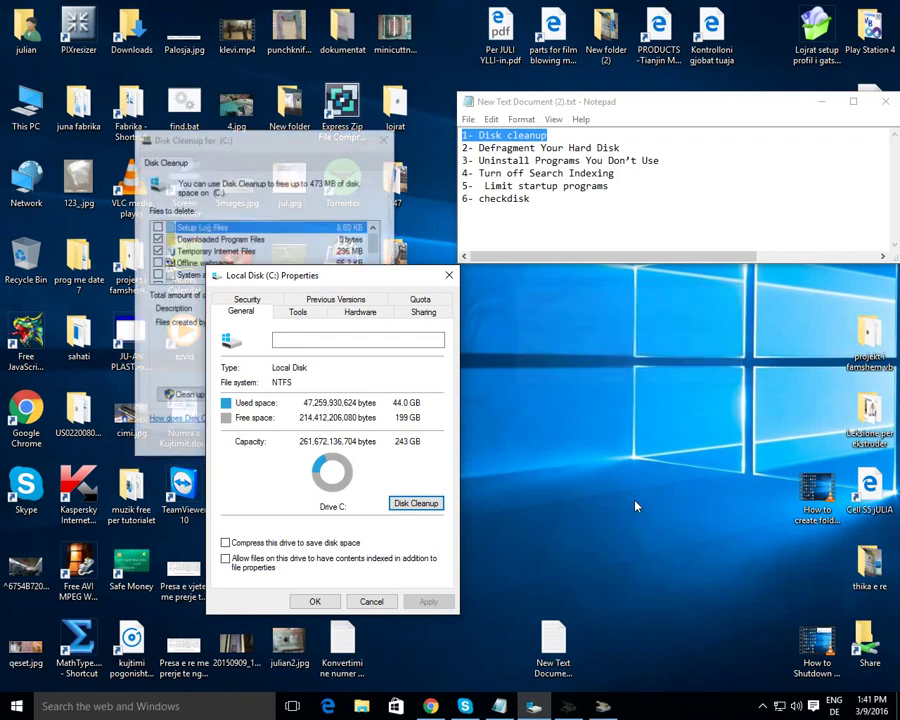
{"action": "left_click", "coordinate": [330, 139]}
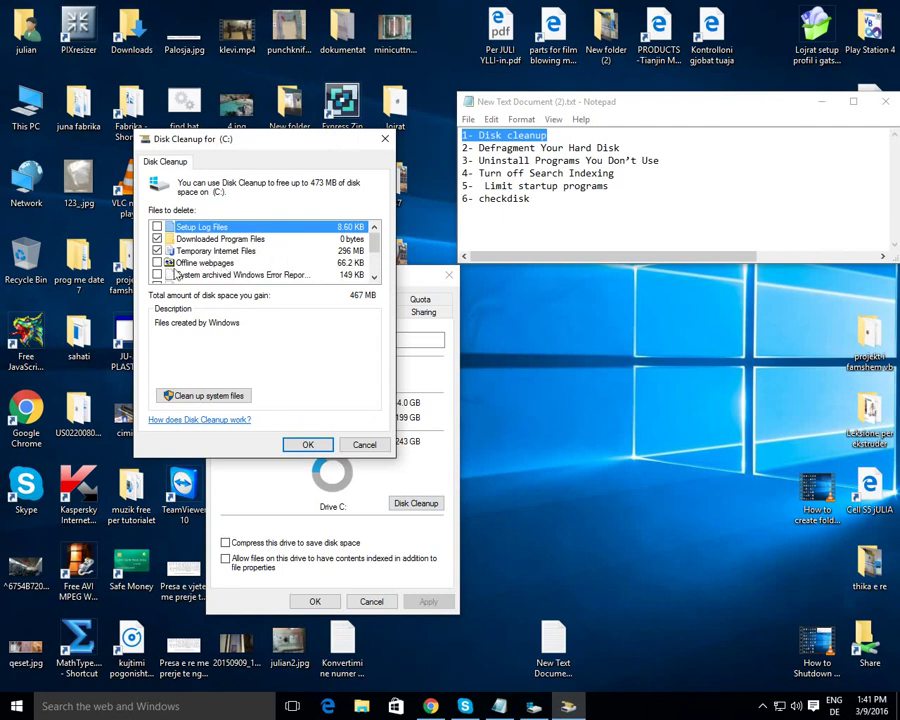
Step: Mark Setup Log Files, Offline webpages, system archived Windows error reports, Delivery Optimization Files, Recycle Bin and Temporary files for deletion
{"action": "left_click", "coordinate": [157, 274]}
{"action": "left_click", "coordinate": [374, 280]}
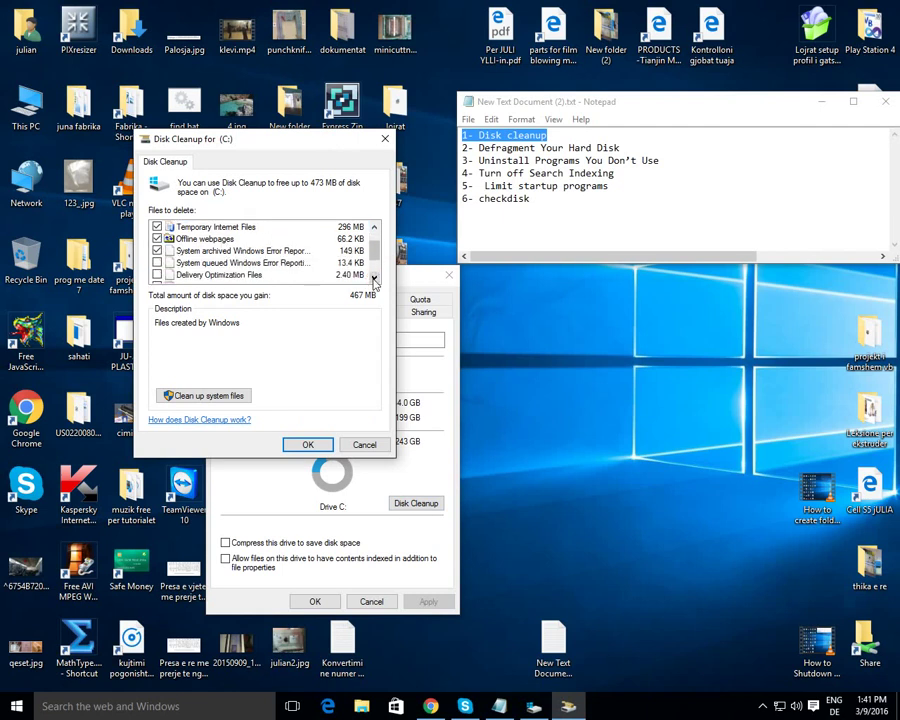
{"action": "left_click", "coordinate": [374, 280]}
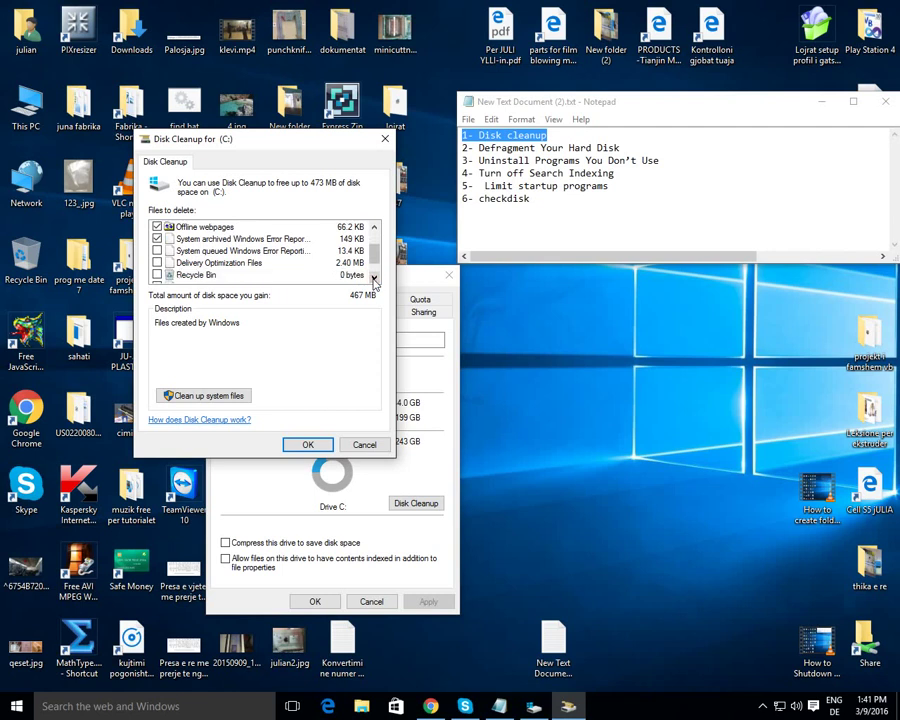
{"action": "left_click", "coordinate": [374, 280]}
{"action": "left_click", "coordinate": [374, 280]}
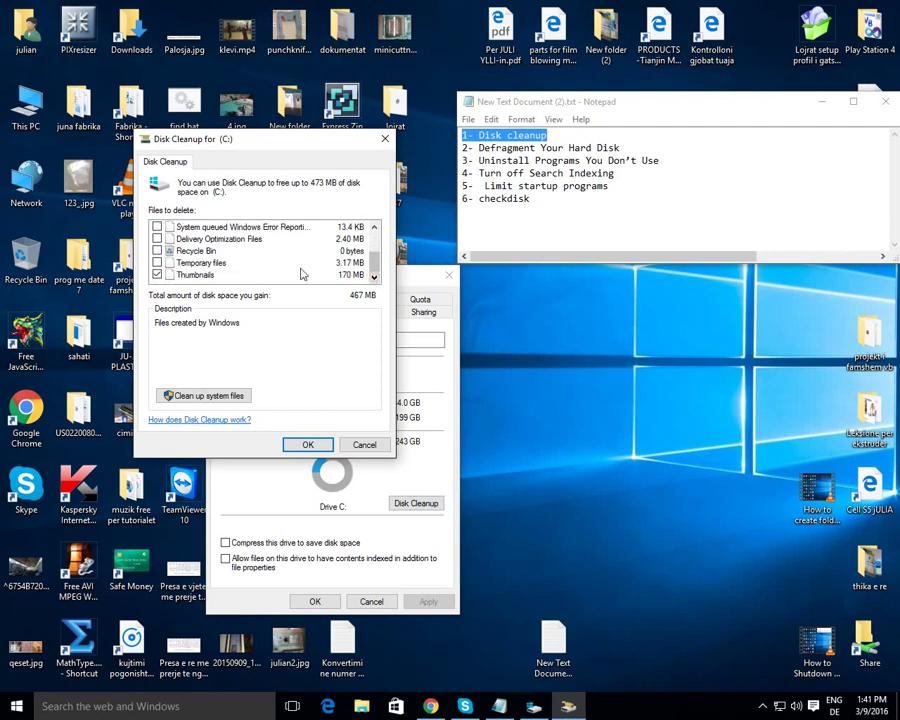
{"action": "left_click", "coordinate": [157, 250]}
{"action": "left_click", "coordinate": [157, 262]}
{"action": "left_click", "coordinate": [157, 239]}
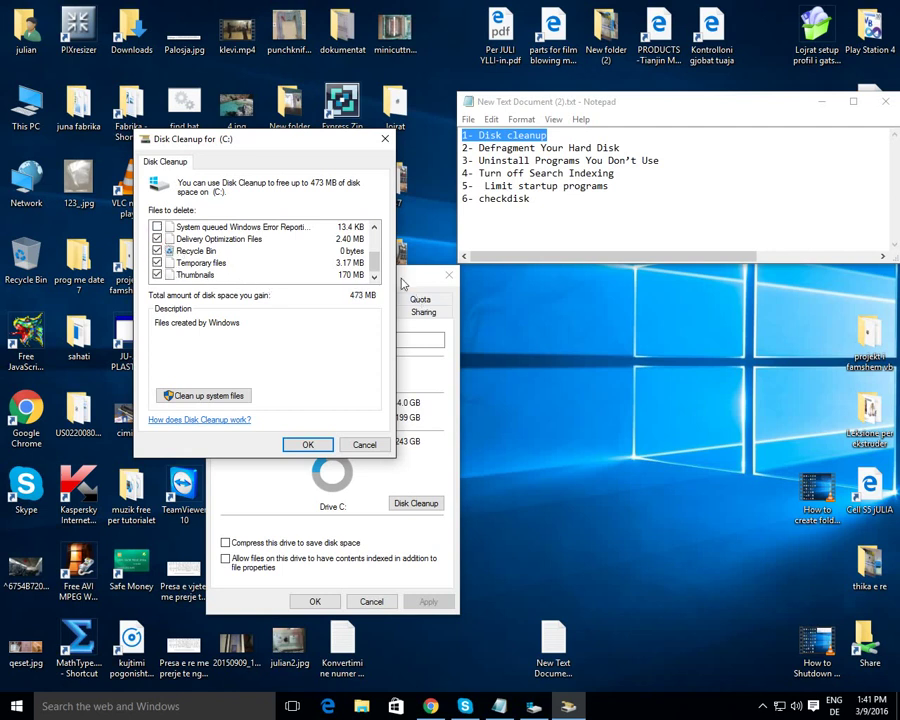
{"action": "scroll", "coordinate": [377, 254], "scroll_direction": "up", "scroll_amount": 2}
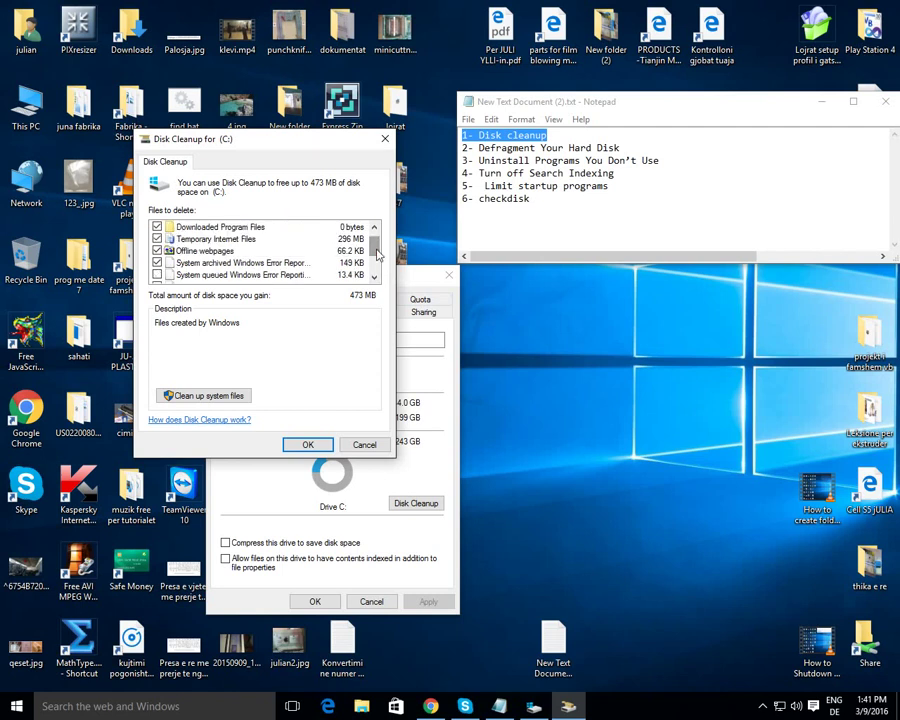
{"action": "scroll", "coordinate": [377, 254], "scroll_direction": "up", "scroll_amount": 1}
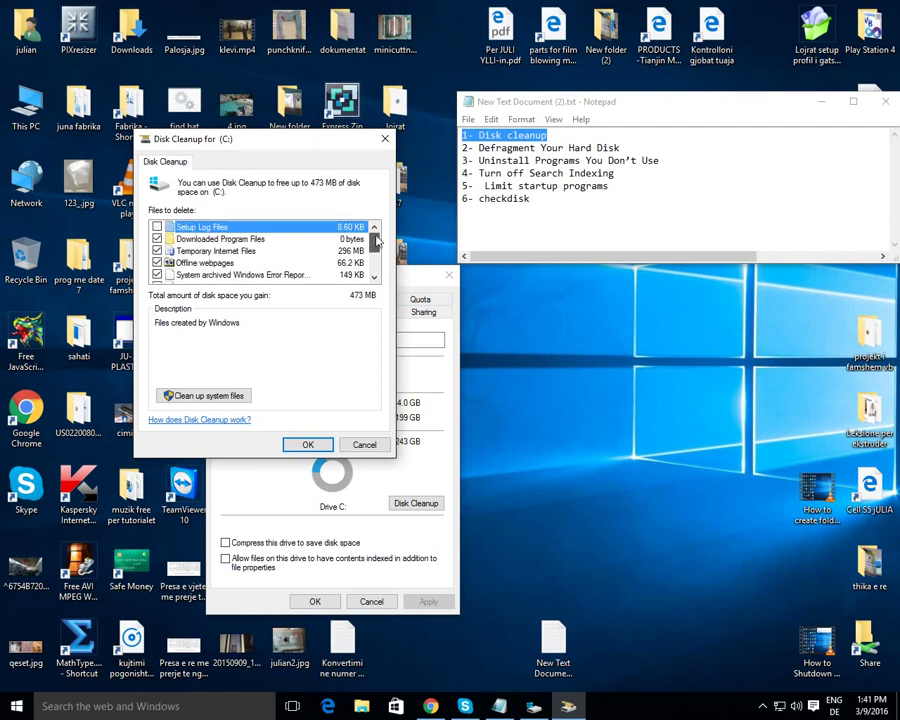
{"action": "left_click", "coordinate": [157, 227]}
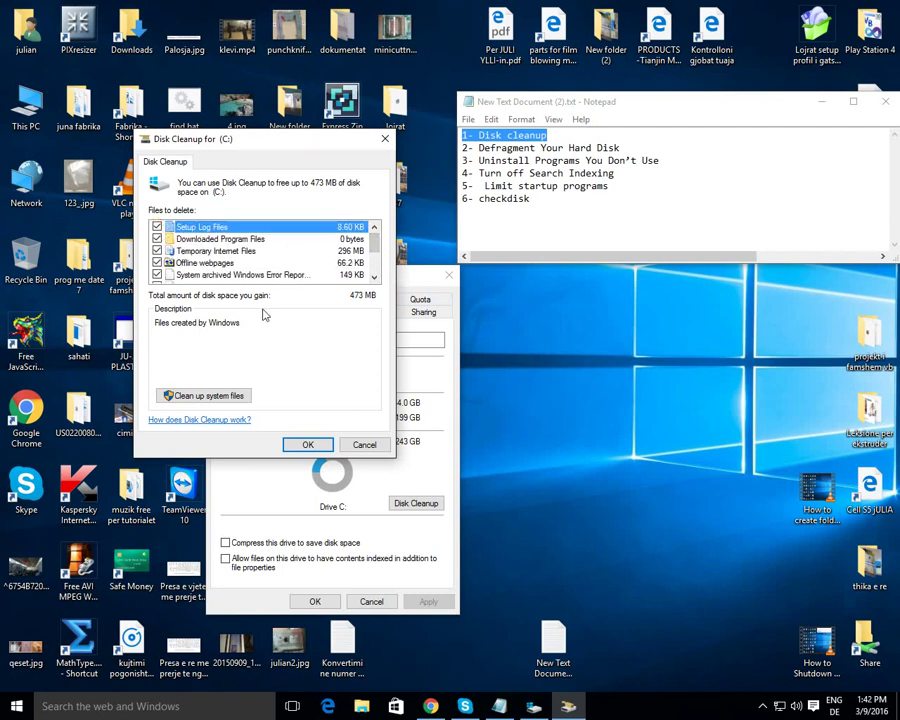
Step: Permanently delete the marked files from drive C: and close the drive's properties
{"action": "left_click", "coordinate": [303, 444]}
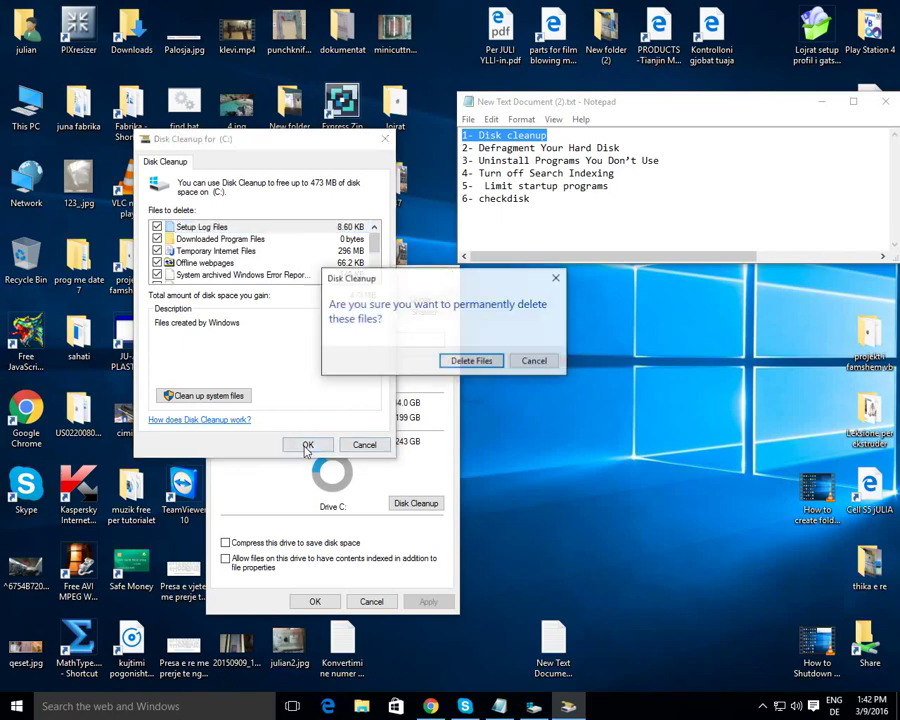
{"action": "left_click", "coordinate": [471, 362]}
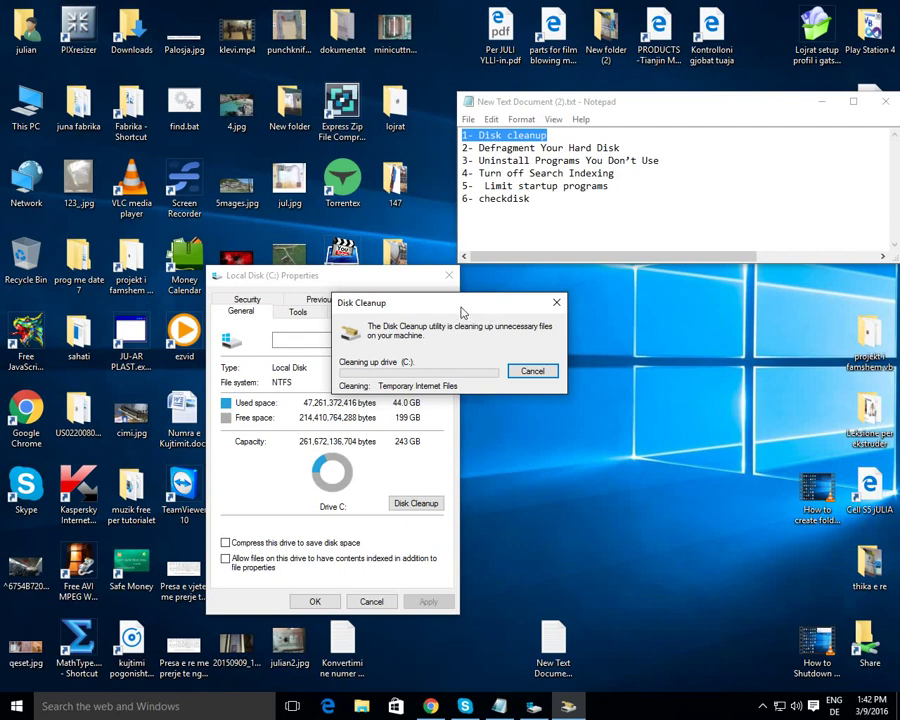
{"action": "left_click_drag", "start_coordinate": [464, 310], "coordinate": [600, 307]}
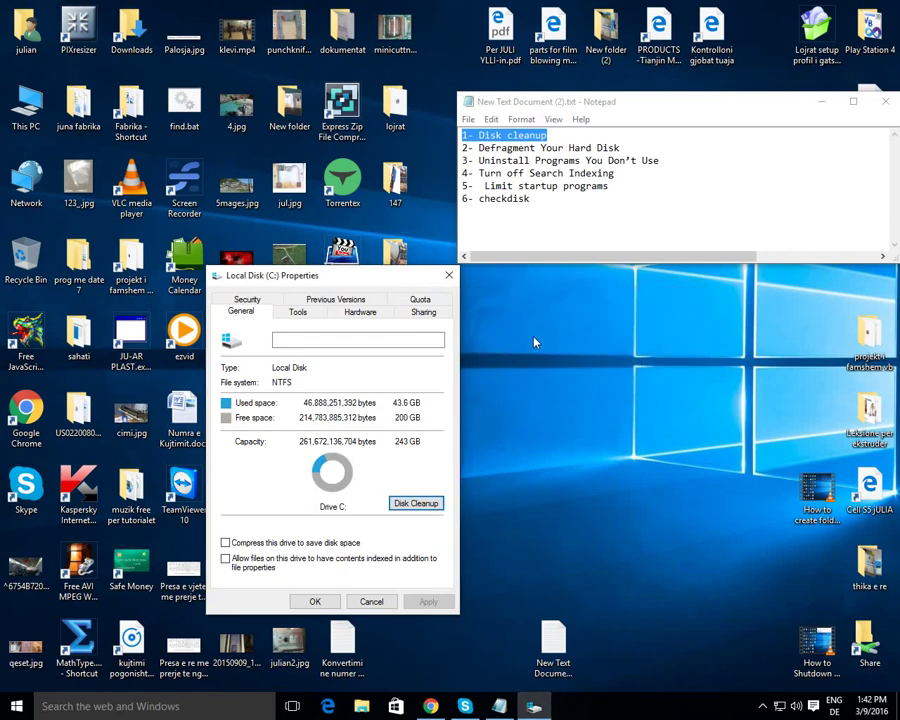
{"action": "left_click", "coordinate": [450, 278]}
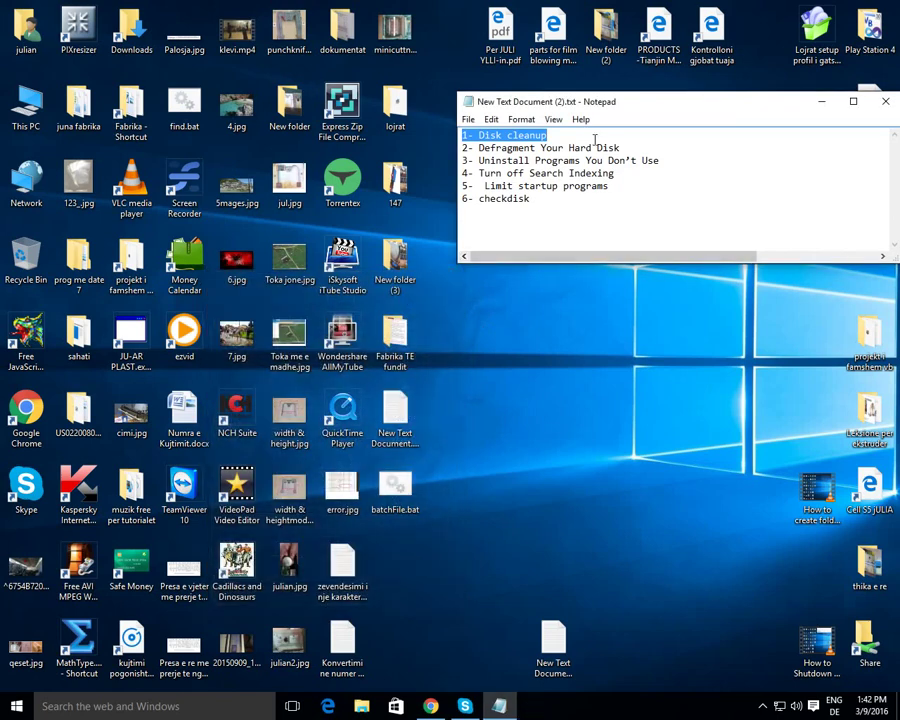
Step: Highlight the Defragment Your Hard Disk line in the notes and open Optimize Drives from the properties of Local Disk (C:)
{"action": "left_click_drag", "start_coordinate": [622, 148], "coordinate": [462, 150]}
{"action": "double_click", "coordinate": [31, 122]}
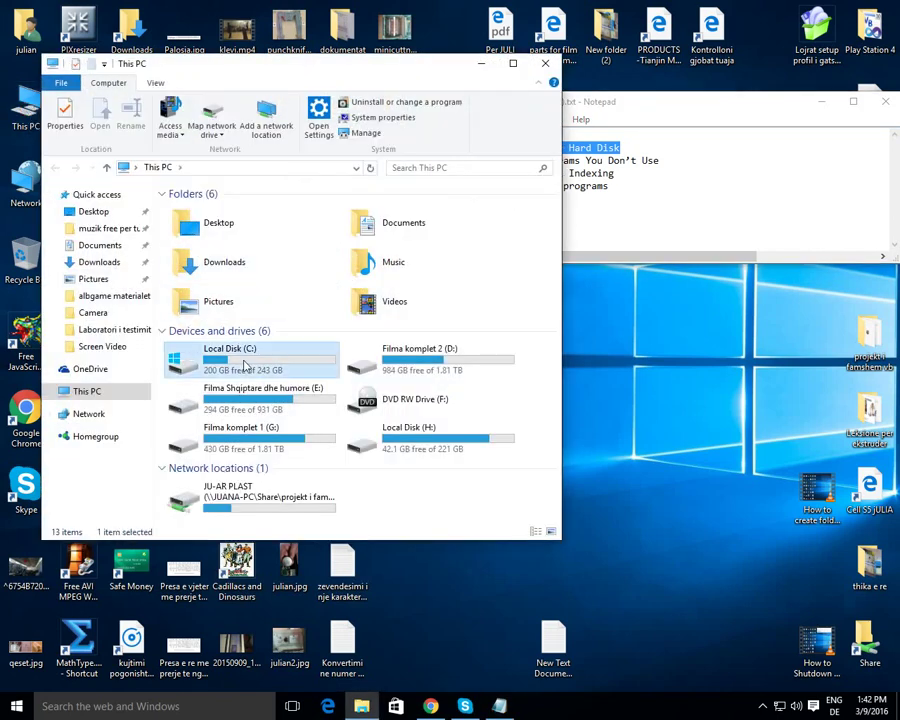
{"action": "left_click", "coordinate": [241, 357]}
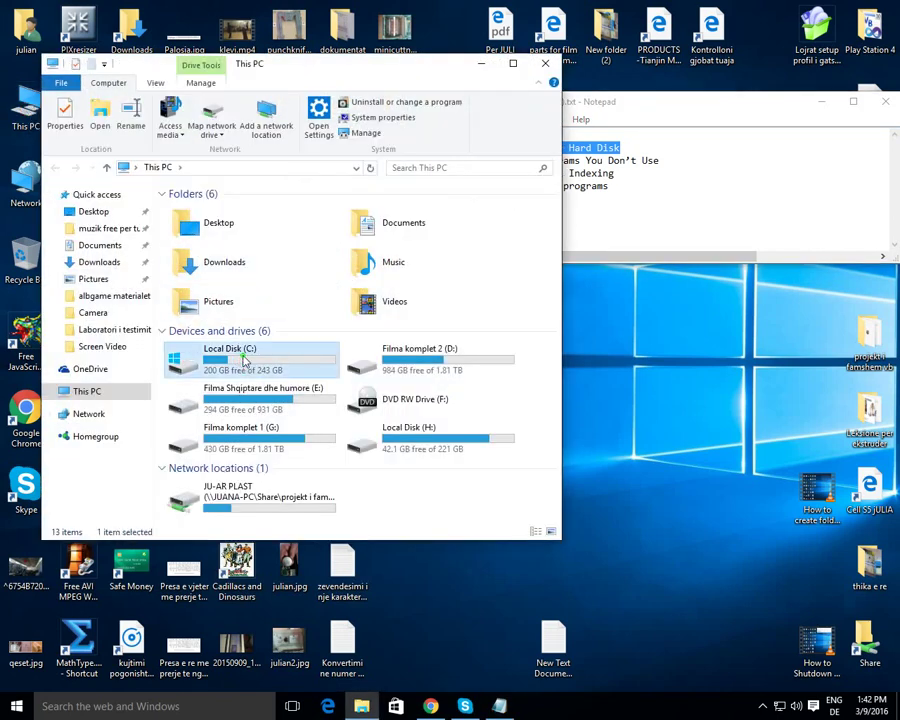
{"action": "right_click", "coordinate": [243, 358]}
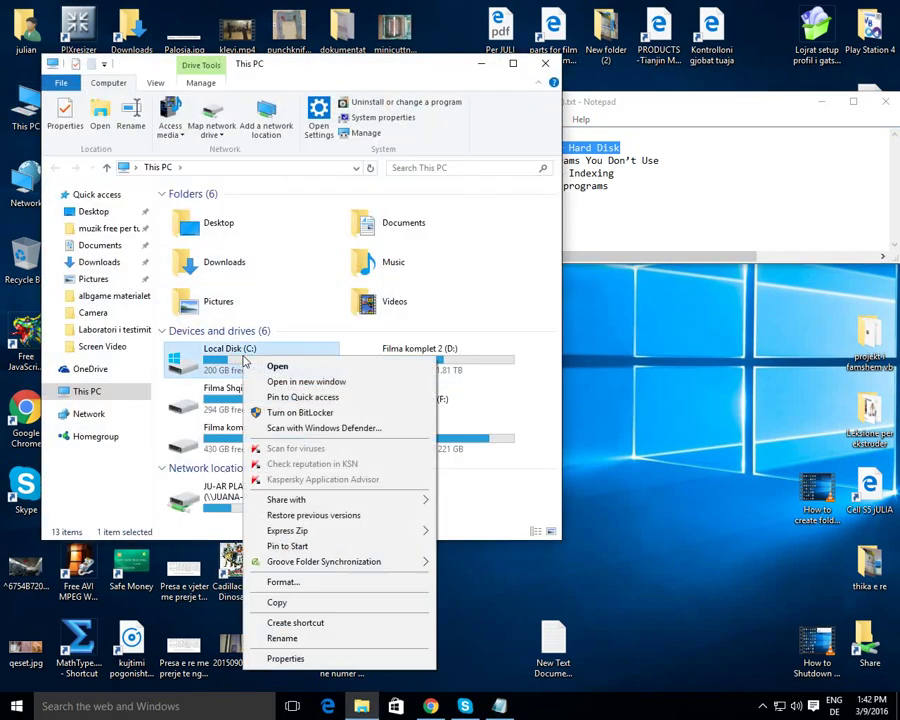
{"action": "left_click", "coordinate": [299, 658]}
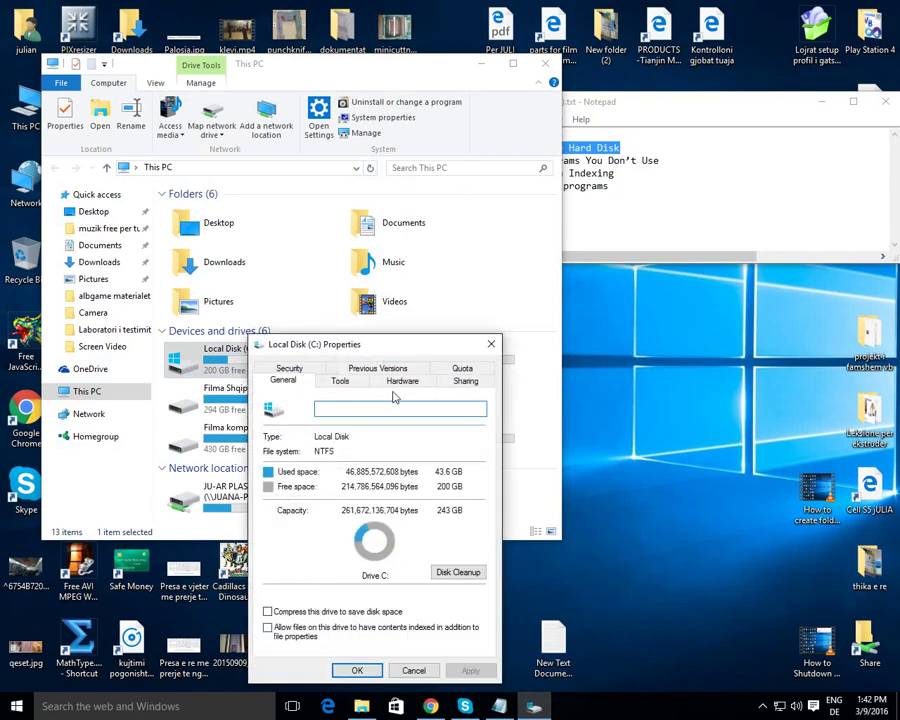
{"action": "left_click", "coordinate": [346, 381]}
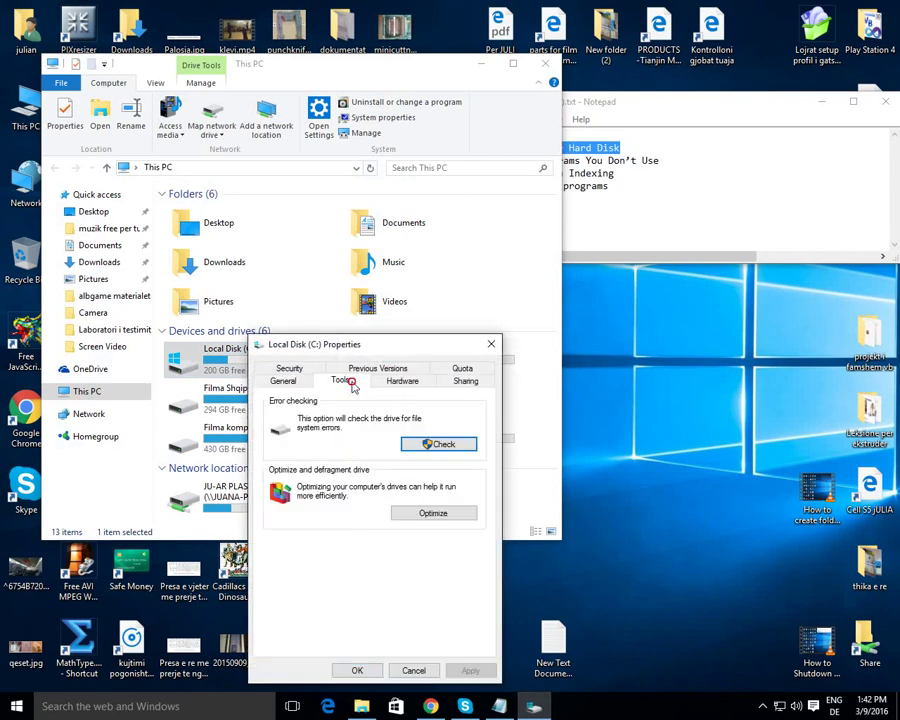
{"action": "left_click", "coordinate": [422, 513]}
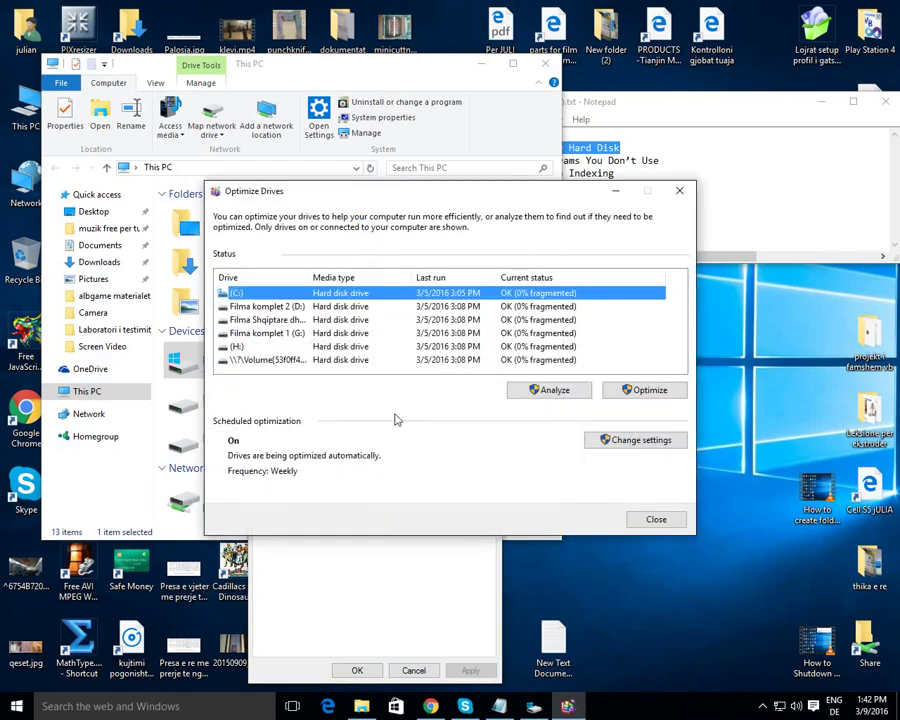
Step: Start optimizing drive C:, close the This PC window and move the Optimize Drives window clear of the notes
{"action": "left_click", "coordinate": [643, 391]}
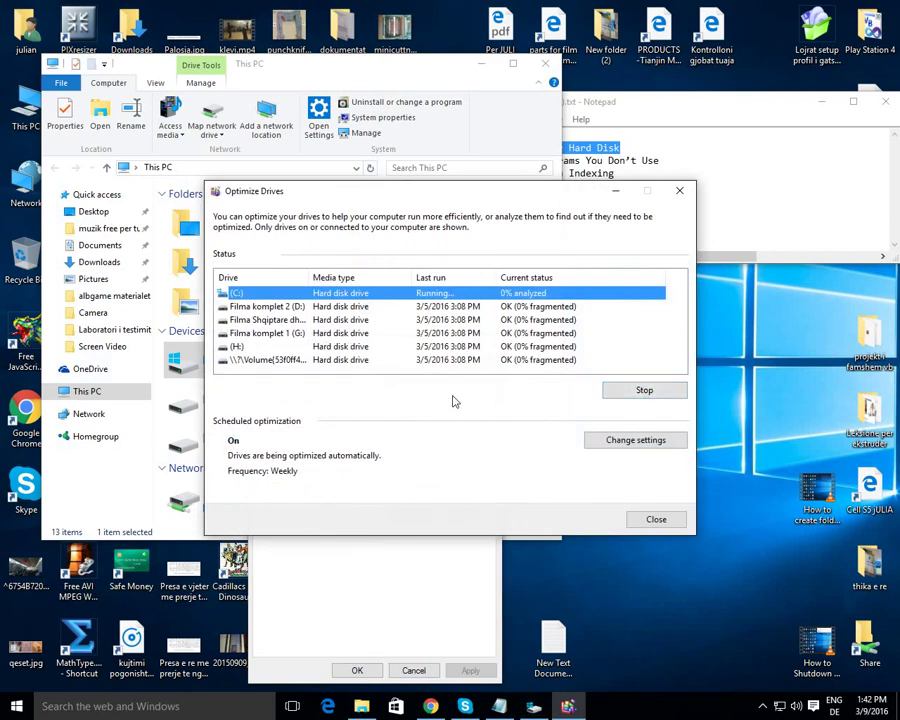
{"action": "left_click", "coordinate": [546, 64]}
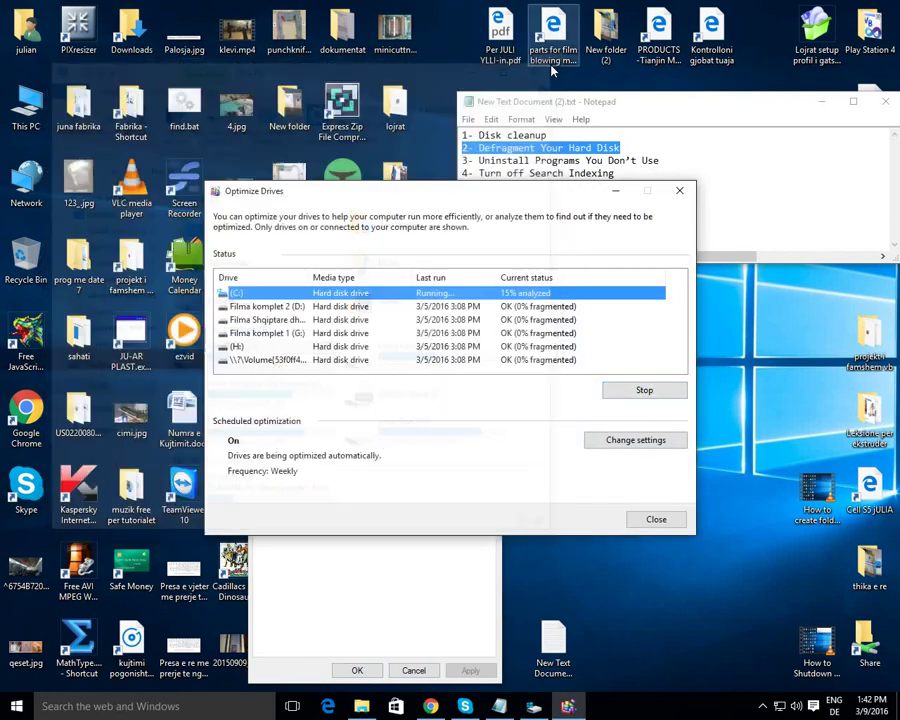
{"action": "left_click_drag", "start_coordinate": [493, 196], "coordinate": [592, 323]}
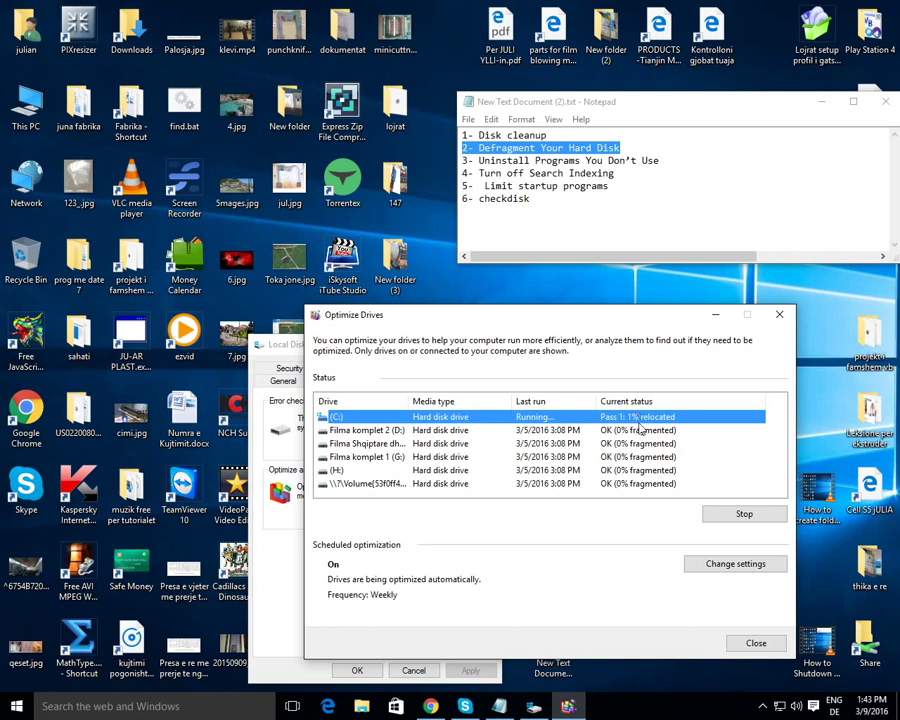
Step: Add "weit 100%" after the Defragment Your Hard Disk line in the notes and delete that remark again
{"action": "left_click", "coordinate": [661, 140]}
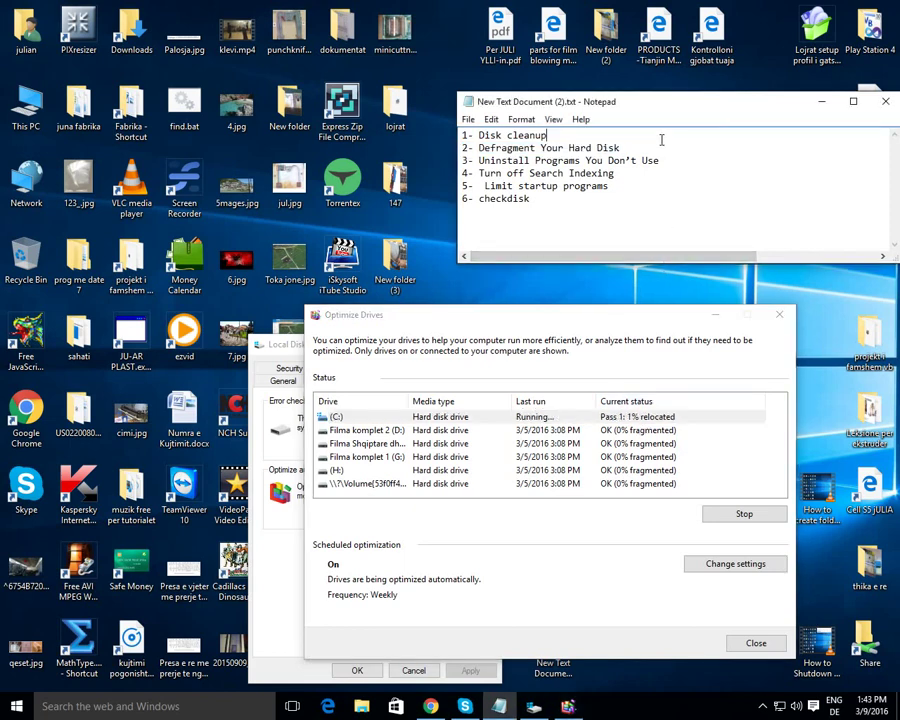
{"action": "left_click", "coordinate": [653, 149]}
{"action": "type", "text": "w"}
{"action": "type", "text": "eit 100%"}
{"action": "left_click_drag", "start_coordinate": [683, 148], "coordinate": [631, 148]}
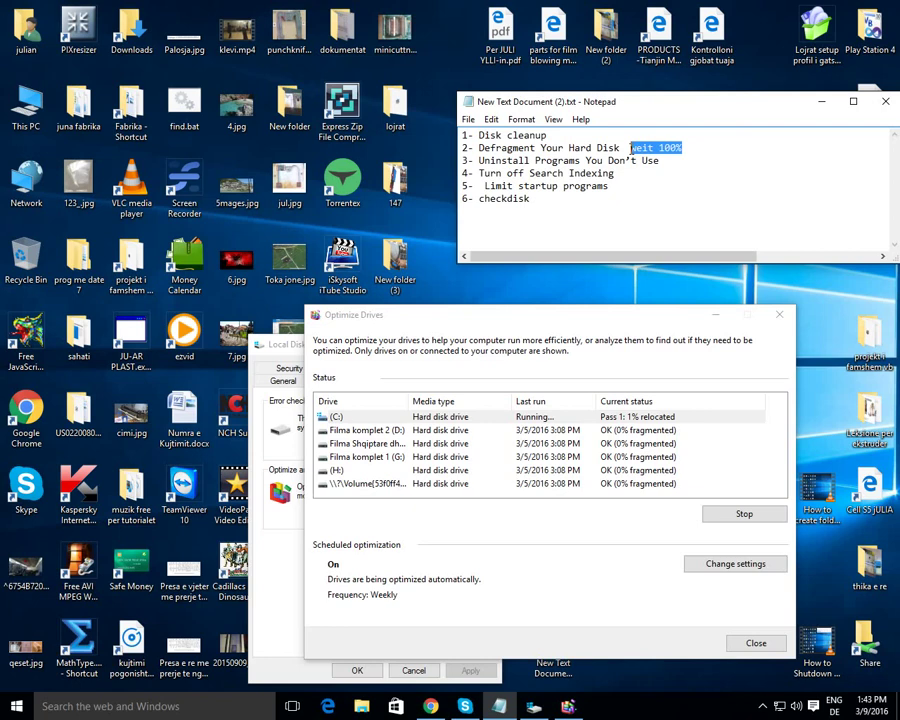
{"action": "key", "text": "BackSpace"}
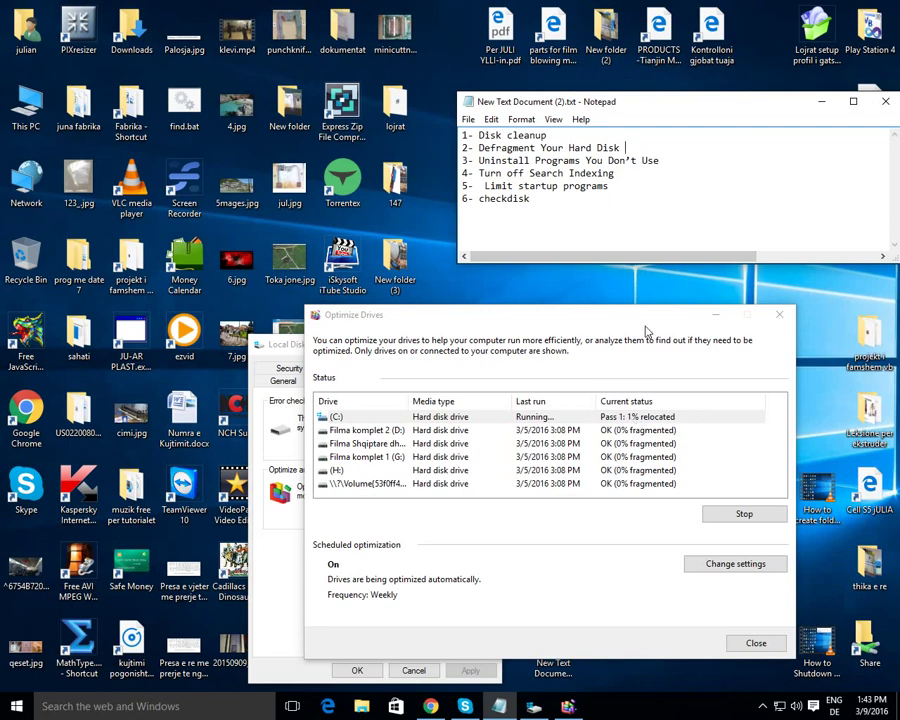
Step: Reposition the Optimize Drives window and close it
{"action": "left_click_drag", "start_coordinate": [644, 318], "coordinate": [650, 285]}
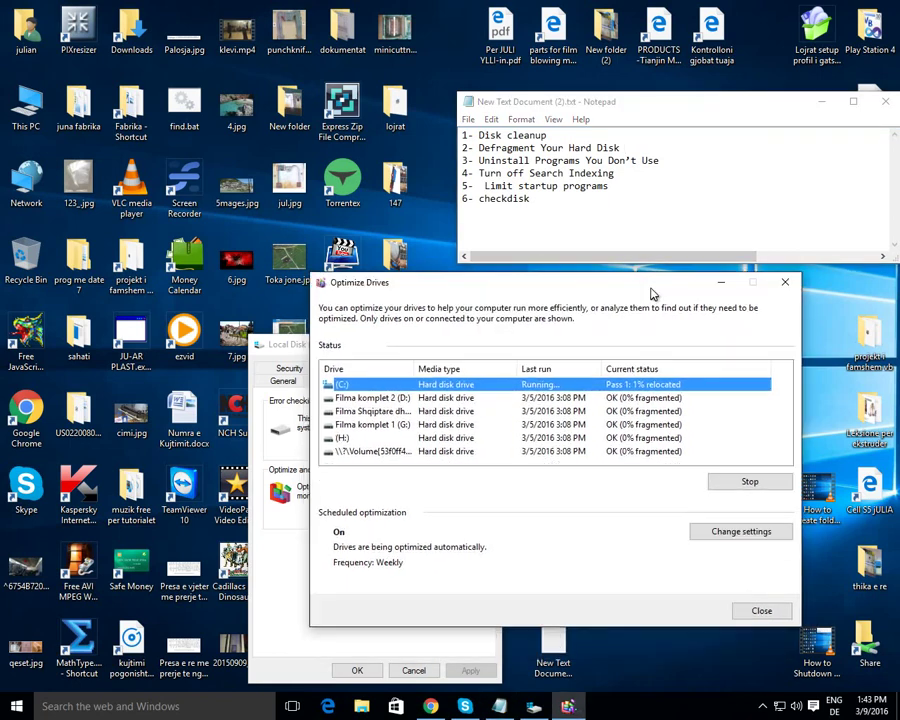
{"action": "left_click", "coordinate": [787, 284]}
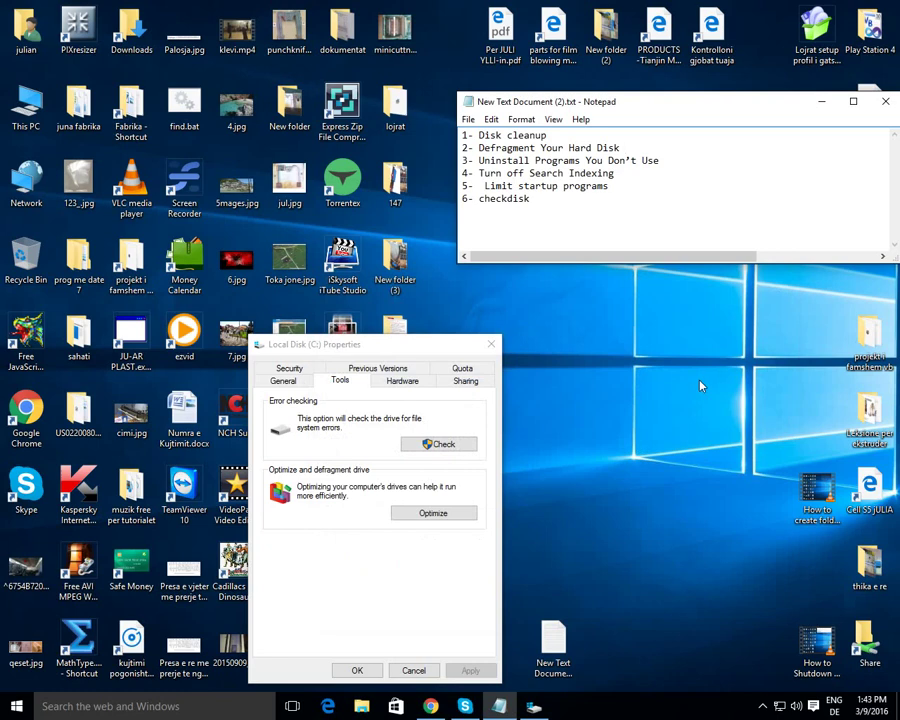
Step: Close the Local Disk (C:) properties and highlight the Uninstall Programs You Don't Use line in the notes
{"action": "left_click", "coordinate": [491, 344]}
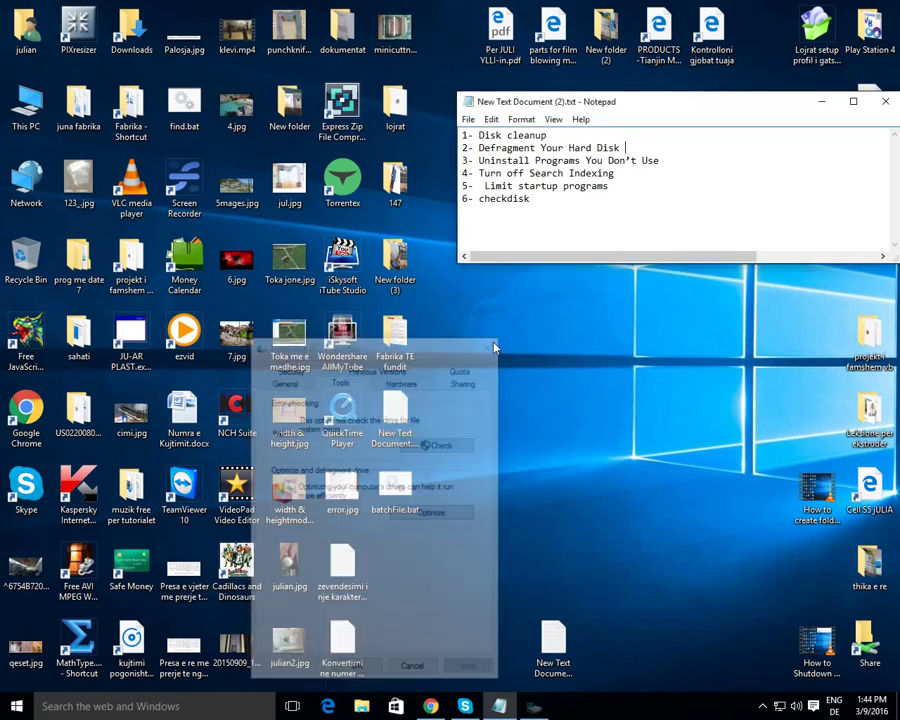
{"action": "left_click", "coordinate": [666, 161]}
{"action": "left_click_drag", "start_coordinate": [666, 161], "coordinate": [463, 161]}
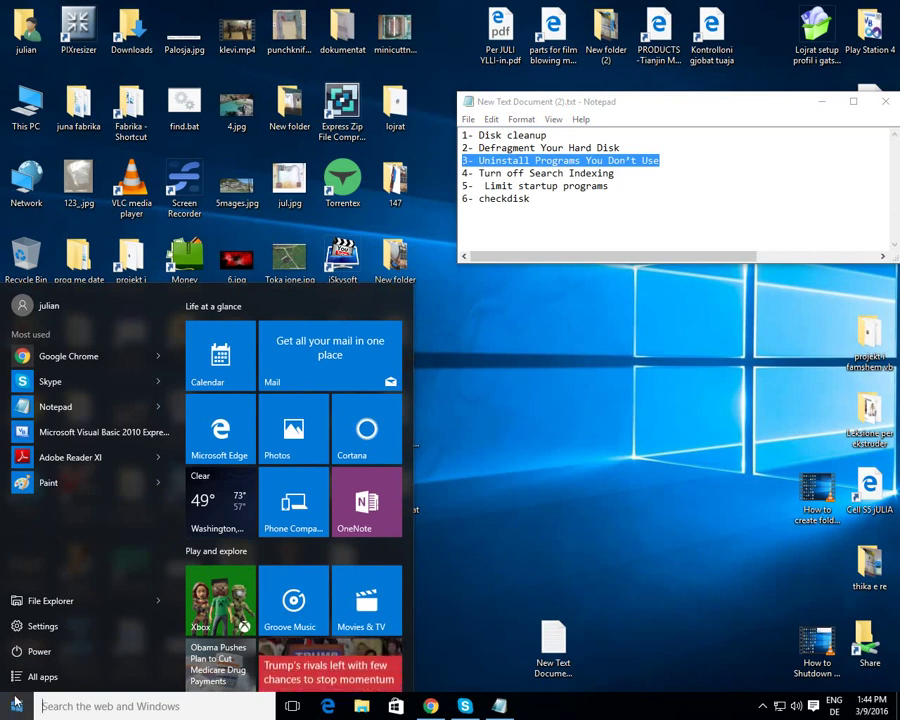
Step: Open the list of installed programs through Control Panel and move its window clear of the notes
{"action": "left_click", "coordinate": [62, 705]}
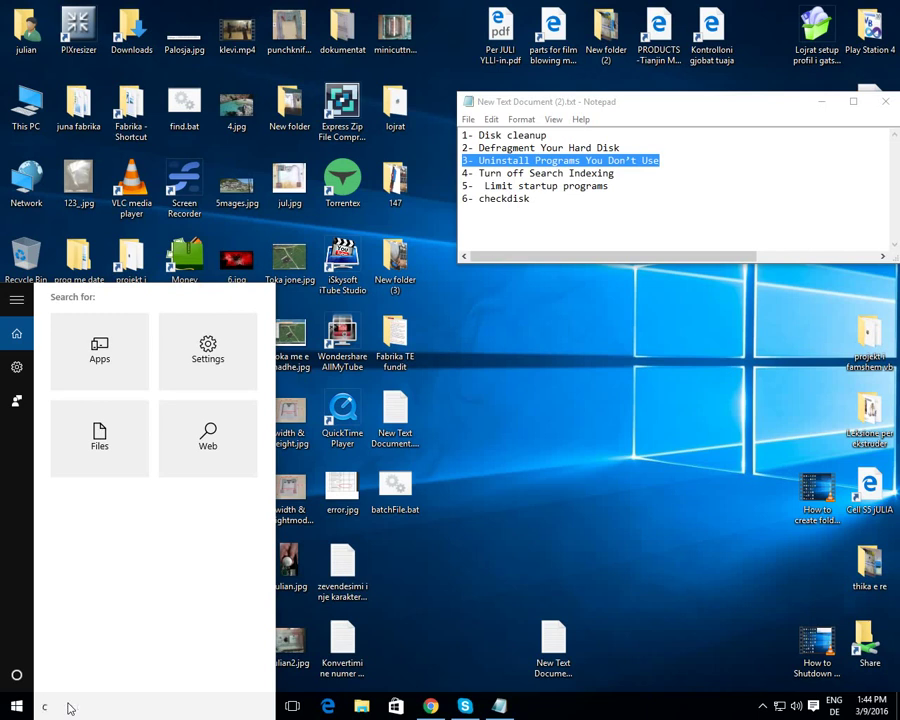
{"action": "type", "text": "controlpanel"}
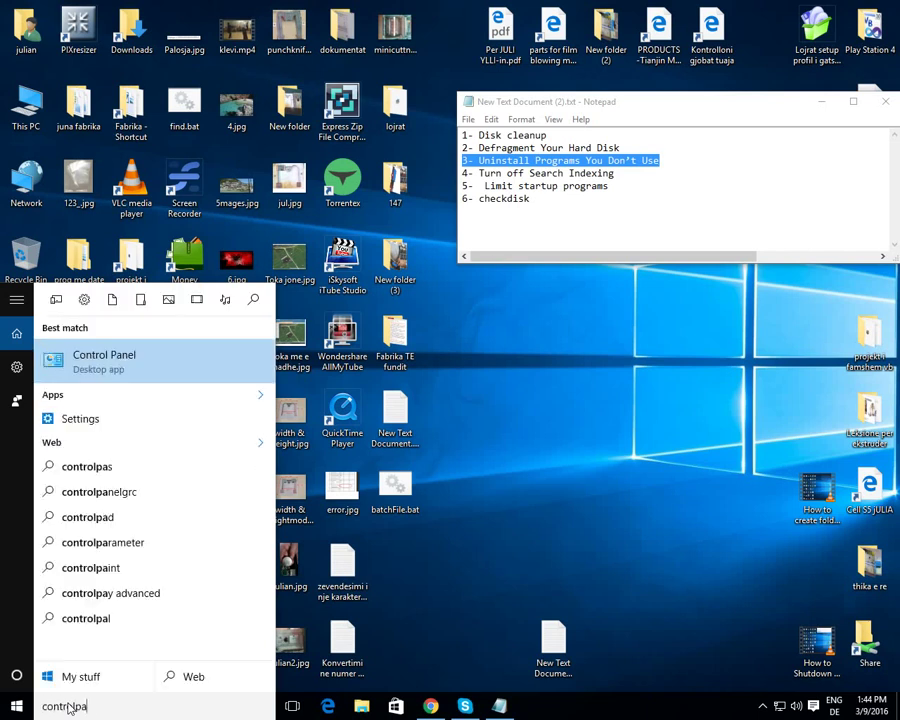
{"action": "left_click", "coordinate": [100, 360]}
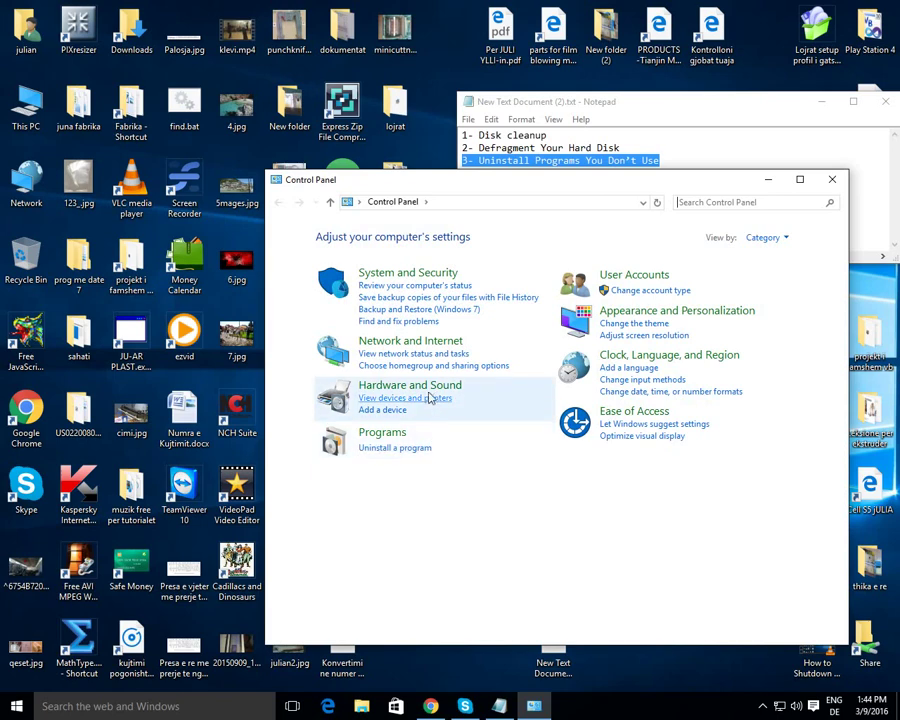
{"action": "left_click", "coordinate": [395, 447]}
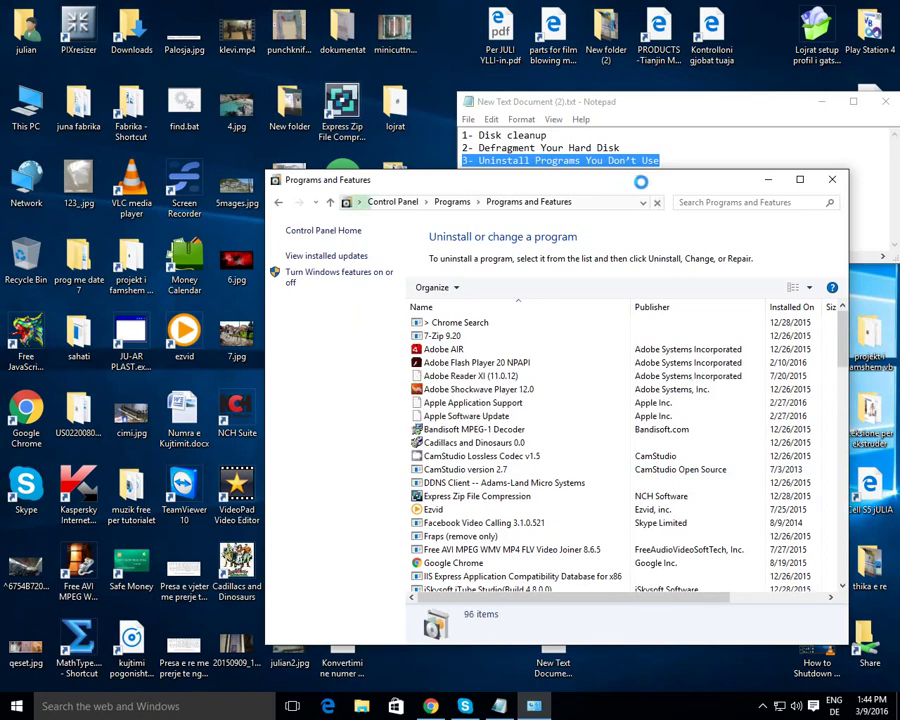
{"action": "left_click_drag", "start_coordinate": [641, 181], "coordinate": [396, 247]}
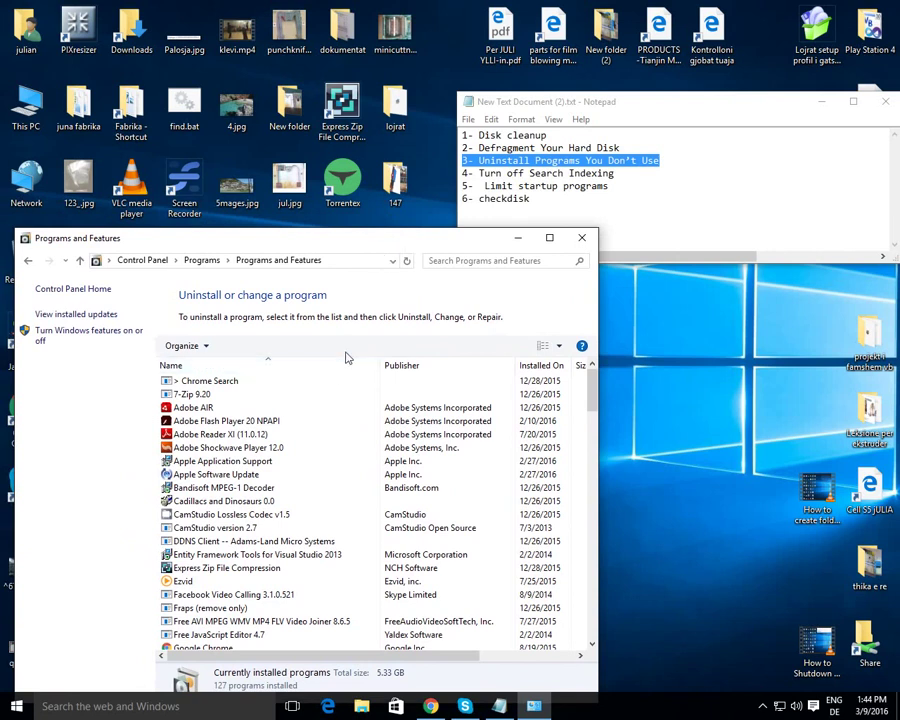
Step: Uninstall Cadillacs and Dinosaurs 0.0 and finish its uninstall wizard
{"action": "scroll", "coordinate": [316, 385], "scroll_direction": "down", "scroll_amount": 1}
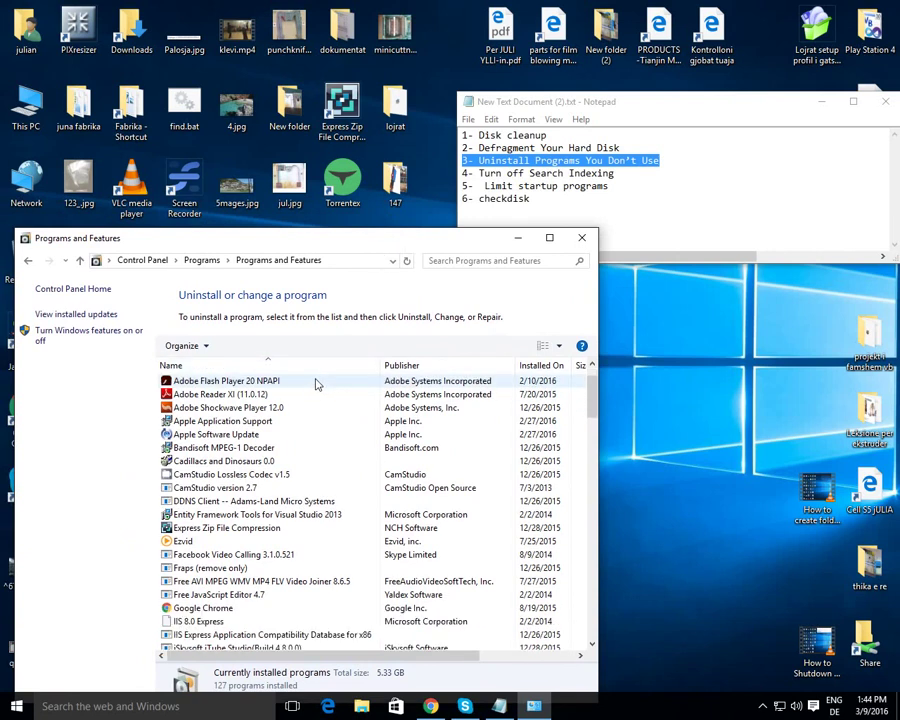
{"action": "left_click", "coordinate": [250, 449]}
{"action": "left_click", "coordinate": [250, 462]}
{"action": "right_click", "coordinate": [250, 466]}
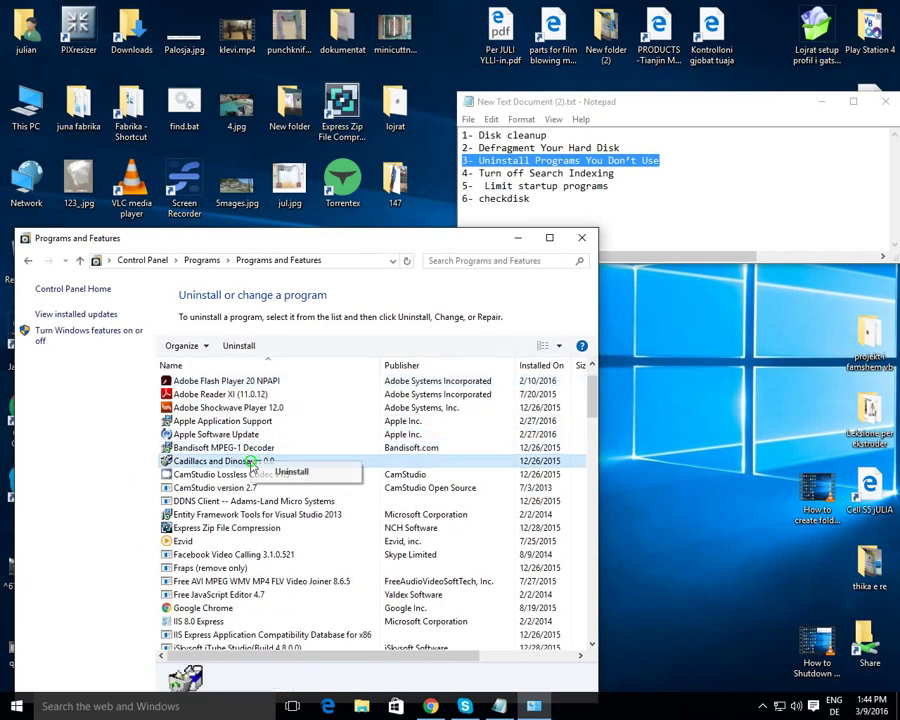
{"action": "left_click", "coordinate": [295, 477]}
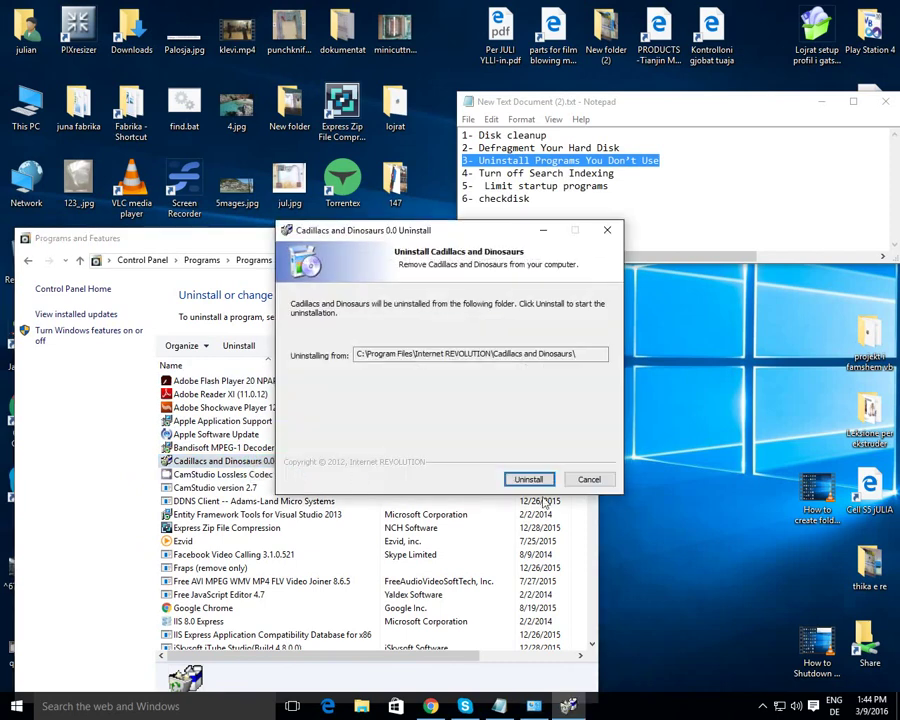
{"action": "left_click", "coordinate": [528, 480]}
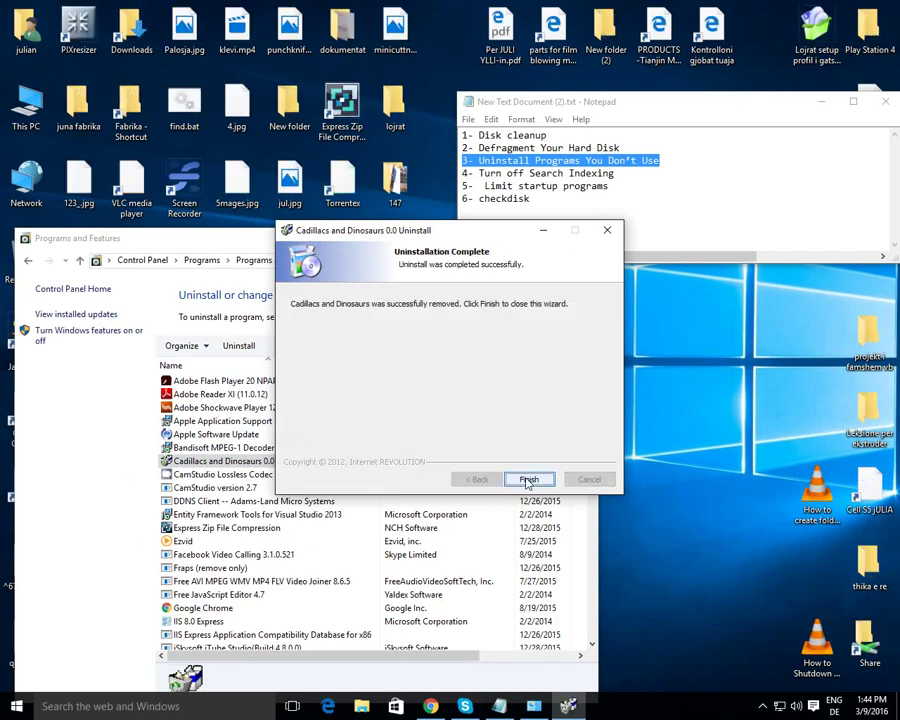
{"action": "left_click", "coordinate": [528, 479]}
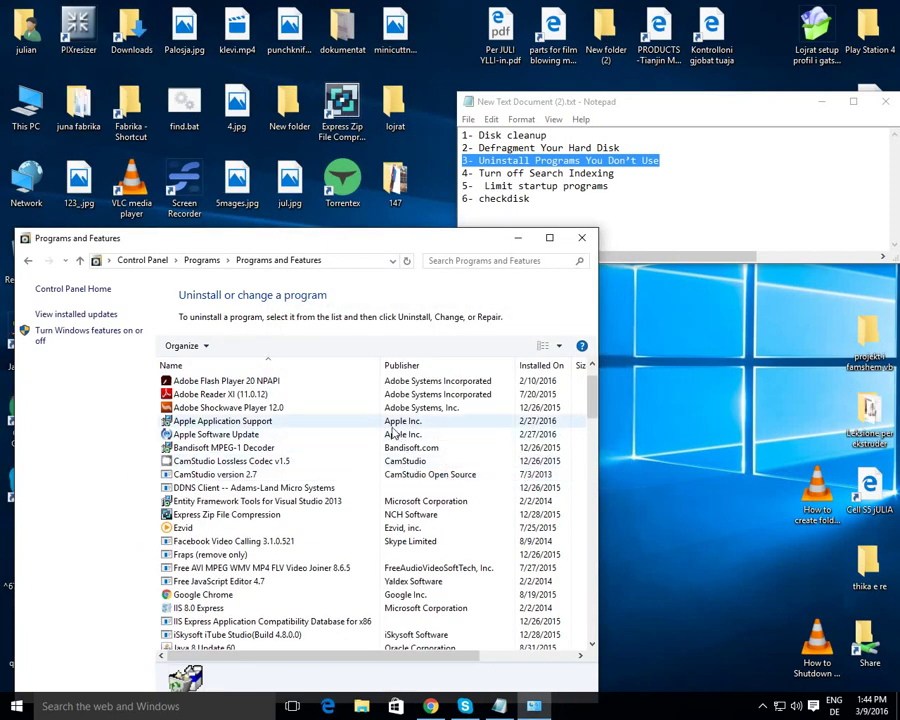
Step: Uninstall the "MotoGP 2 ....." entry and agree to remove it from the Programs and Features list
{"action": "scroll", "coordinate": [390, 432], "scroll_direction": "down", "scroll_amount": 1}
{"action": "scroll", "coordinate": [390, 432], "scroll_direction": "down", "scroll_amount": 3}
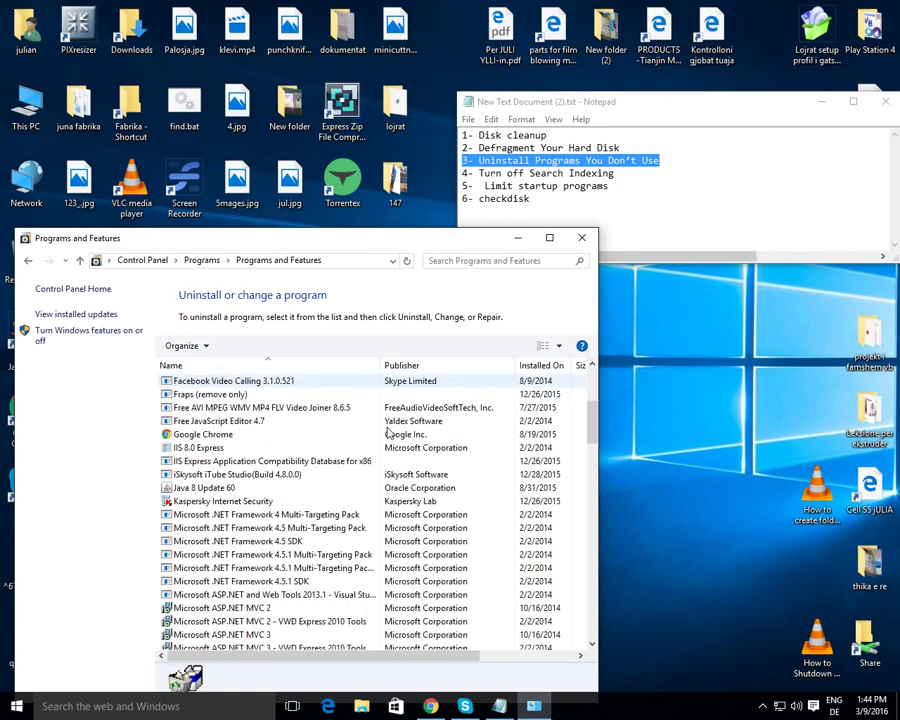
{"action": "scroll", "coordinate": [390, 432], "scroll_direction": "down", "scroll_amount": 10}
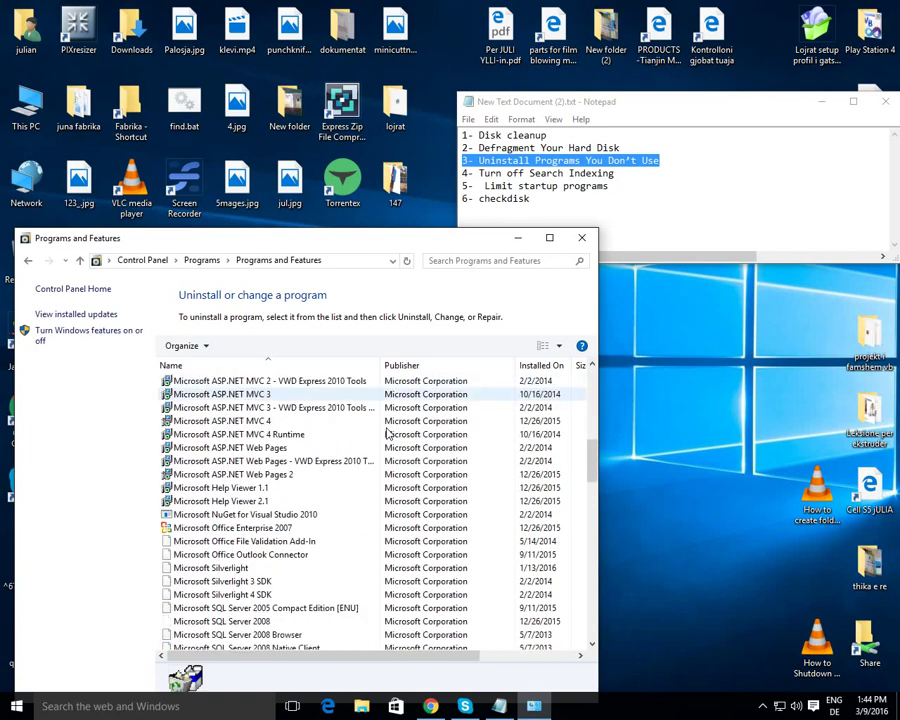
{"action": "scroll", "coordinate": [388, 436], "scroll_direction": "down", "scroll_amount": 10}
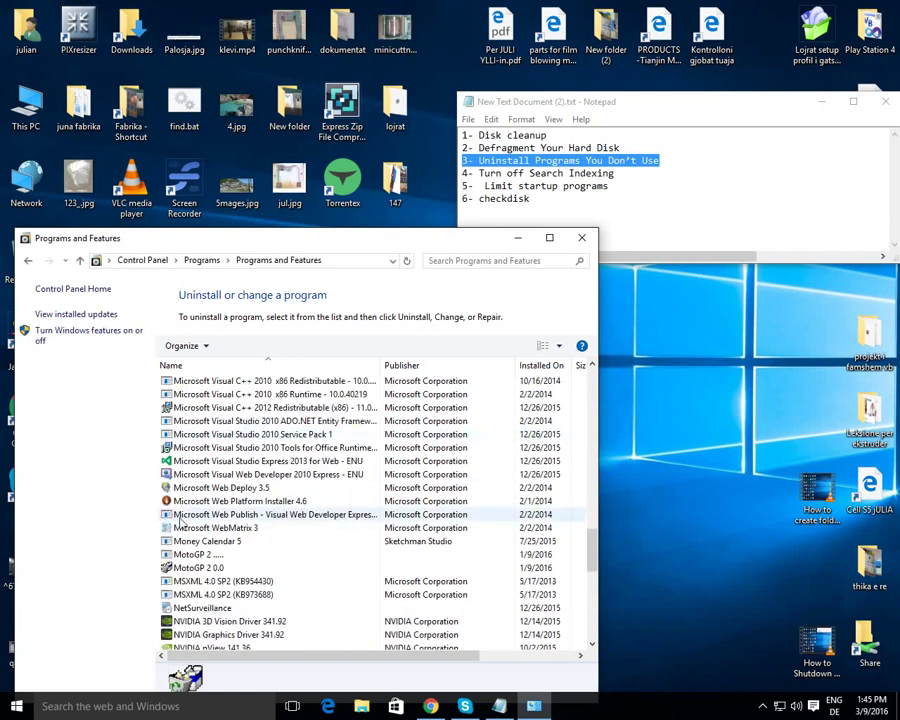
{"action": "left_click", "coordinate": [200, 555]}
{"action": "right_click", "coordinate": [200, 556]}
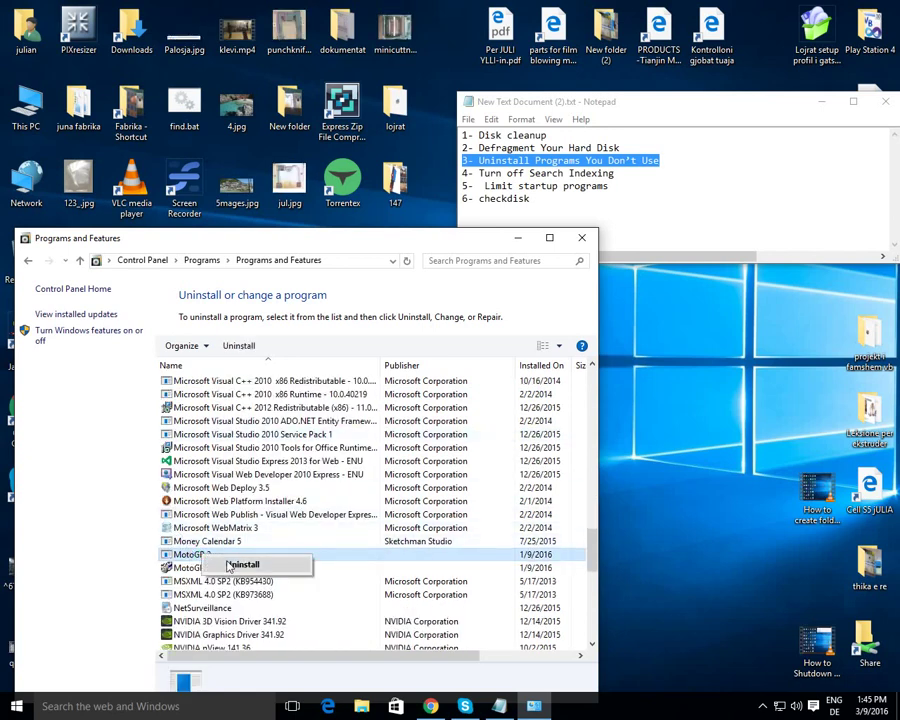
{"action": "left_click", "coordinate": [224, 561]}
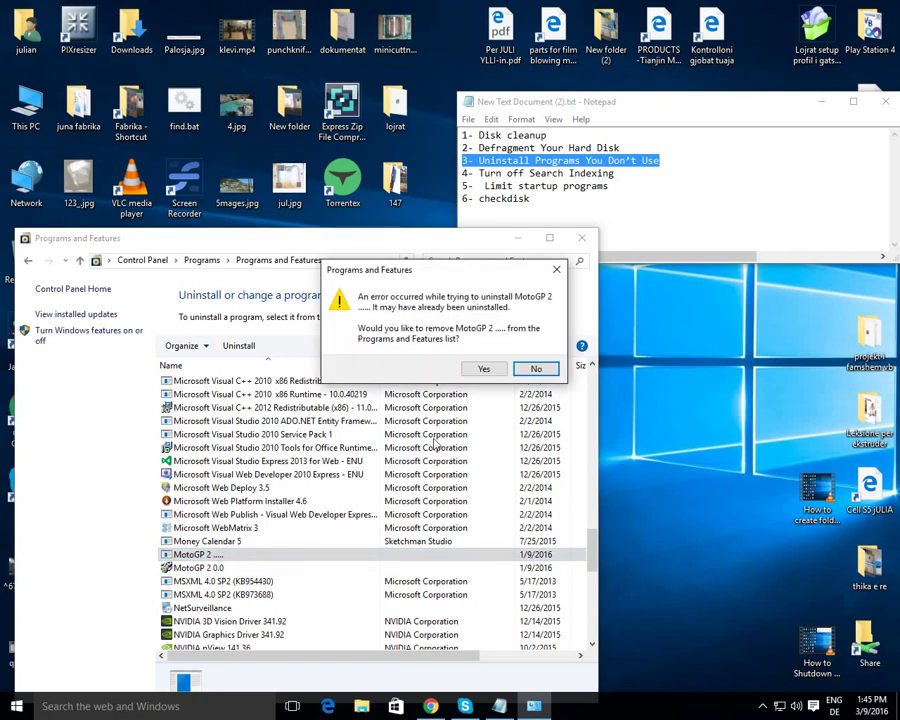
{"action": "left_click", "coordinate": [486, 368]}
Step: Uninstall VideoPad Video Editor, declining to tell the developers a reason, and close the completion dialog
{"action": "scroll", "coordinate": [287, 555], "scroll_direction": "down", "scroll_amount": 10}
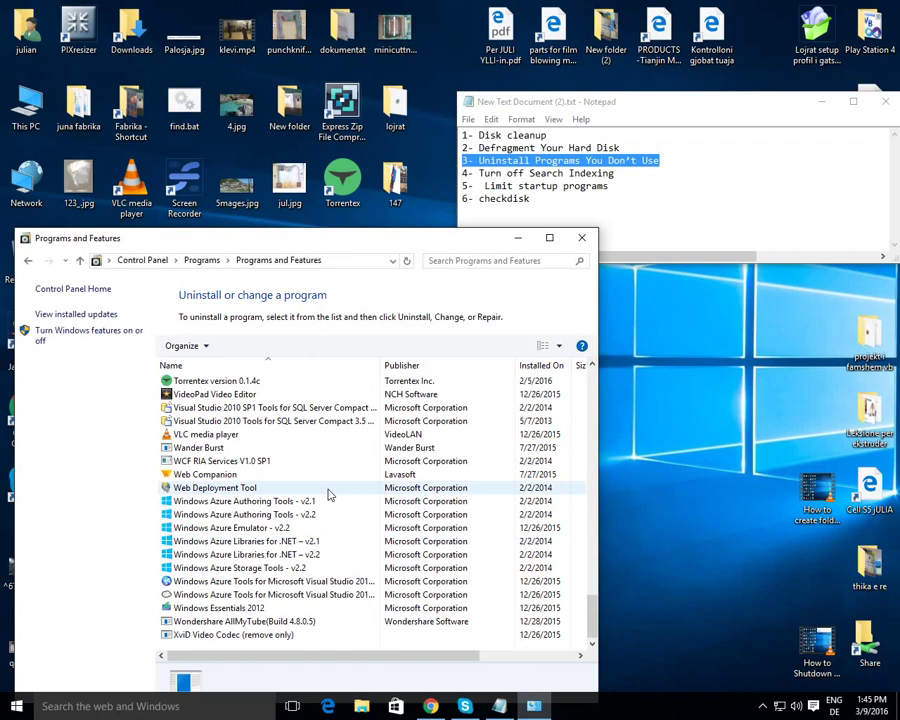
{"action": "scroll", "coordinate": [330, 494], "scroll_direction": "up", "scroll_amount": 3}
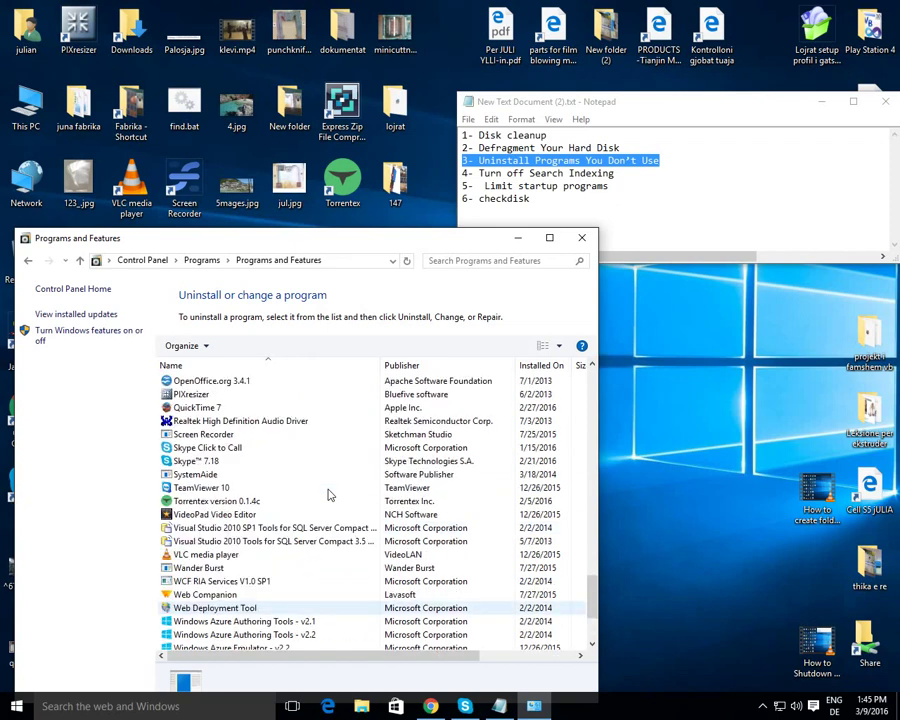
{"action": "left_click", "coordinate": [245, 513]}
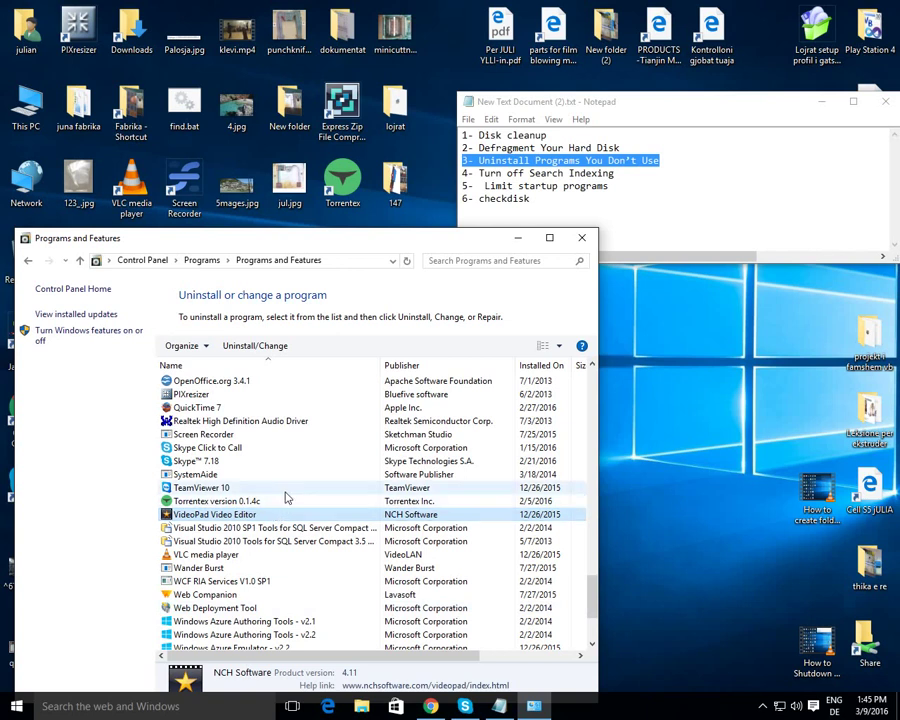
{"action": "scroll", "coordinate": [284, 502], "scroll_direction": "up", "scroll_amount": 1}
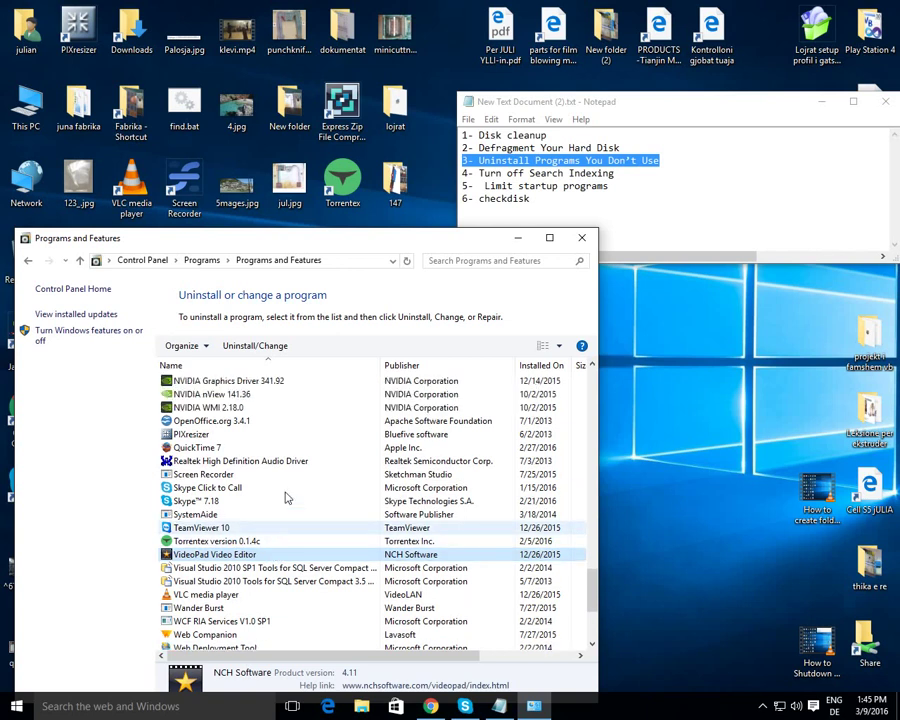
{"action": "scroll", "coordinate": [286, 498], "scroll_direction": "up", "scroll_amount": 1}
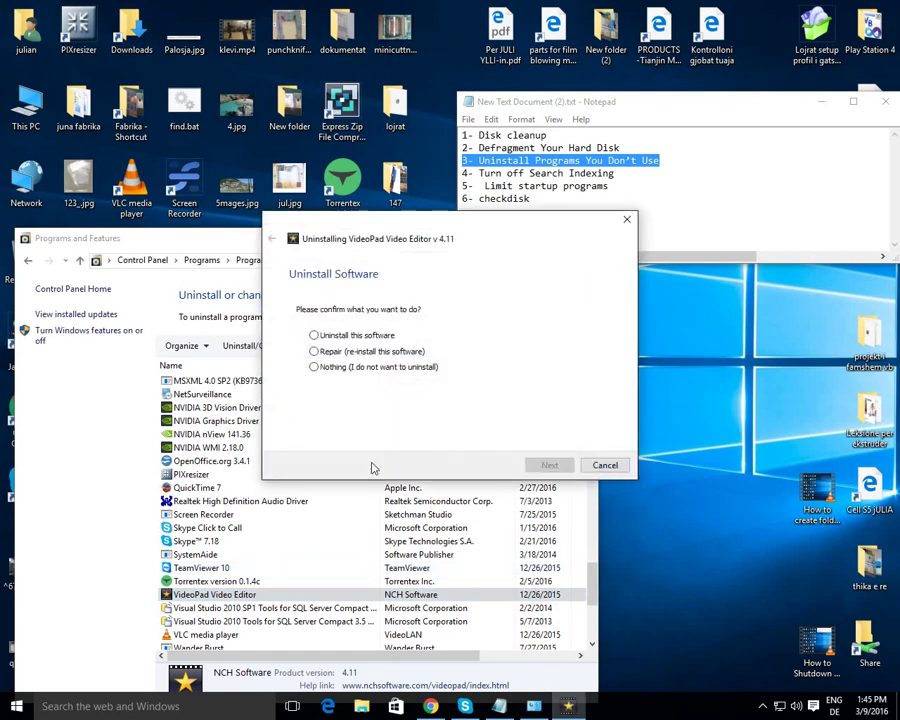
{"action": "left_click", "coordinate": [388, 338]}
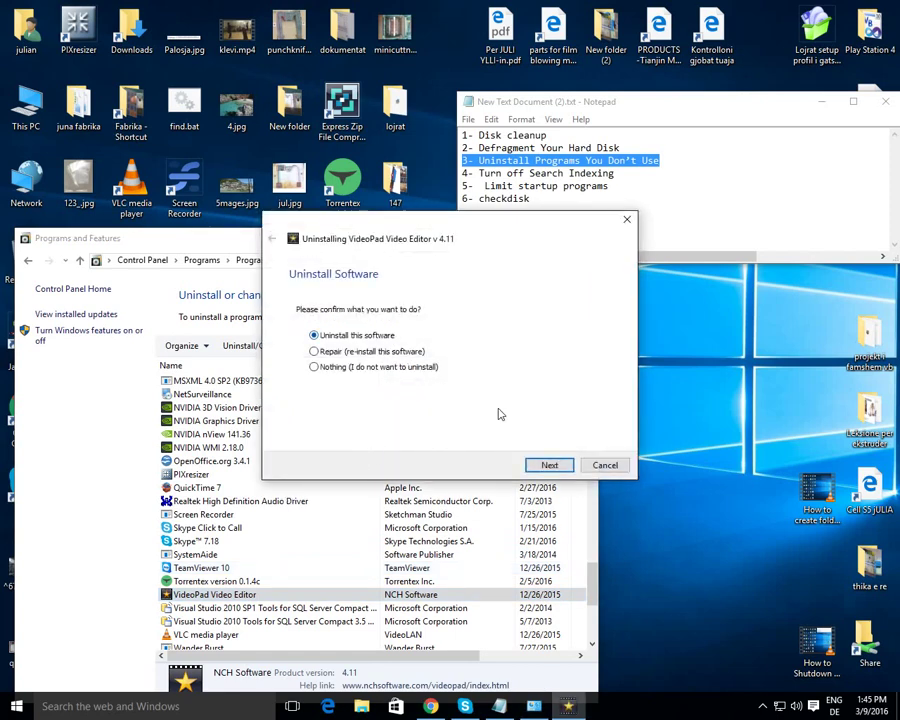
{"action": "left_click", "coordinate": [548, 465]}
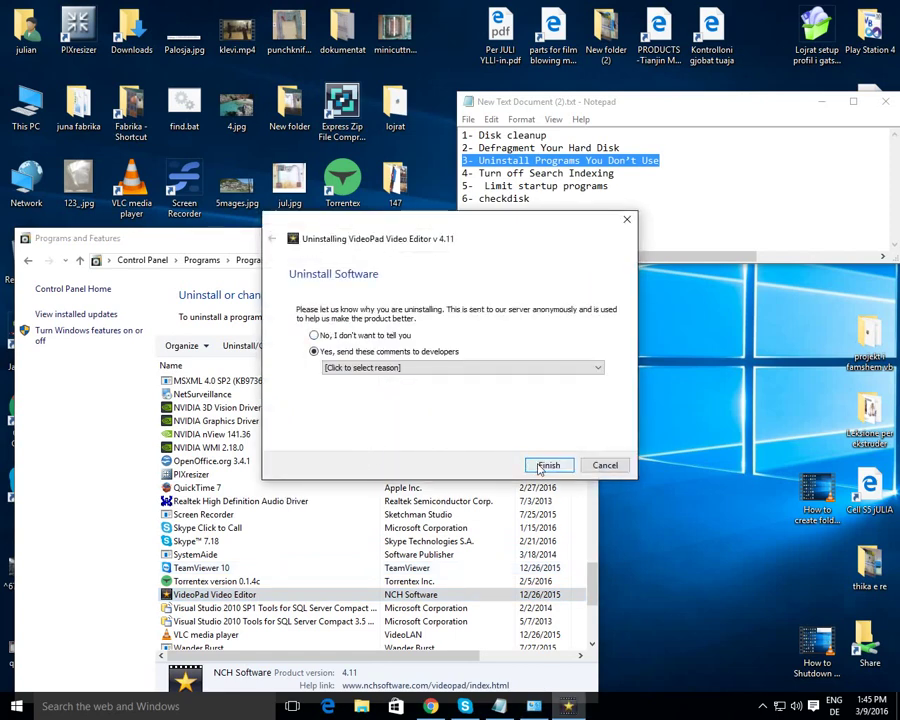
{"action": "left_click", "coordinate": [539, 468]}
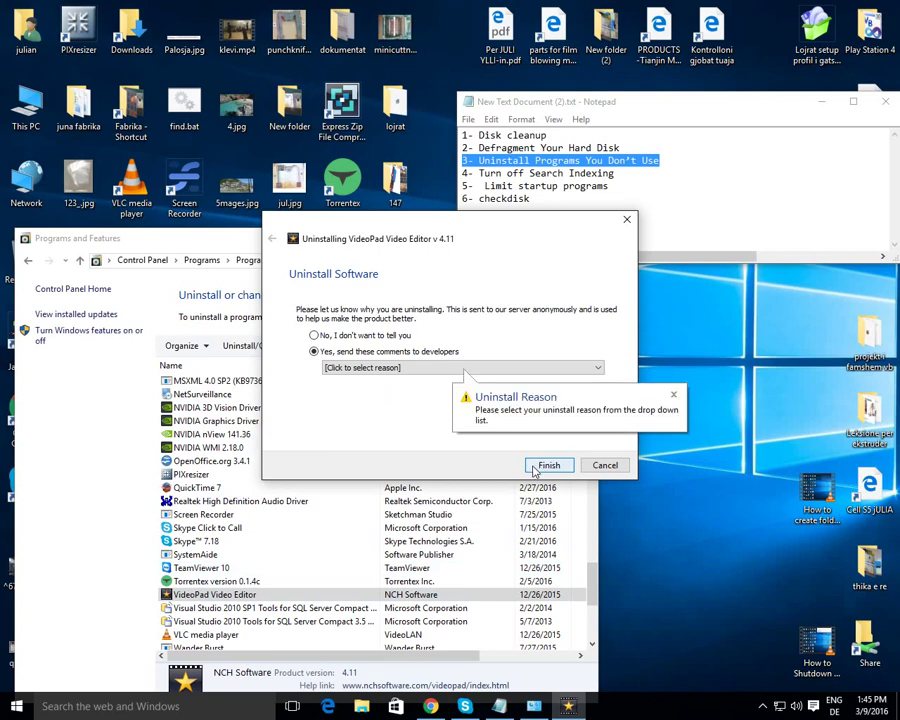
{"action": "left_click", "coordinate": [314, 335]}
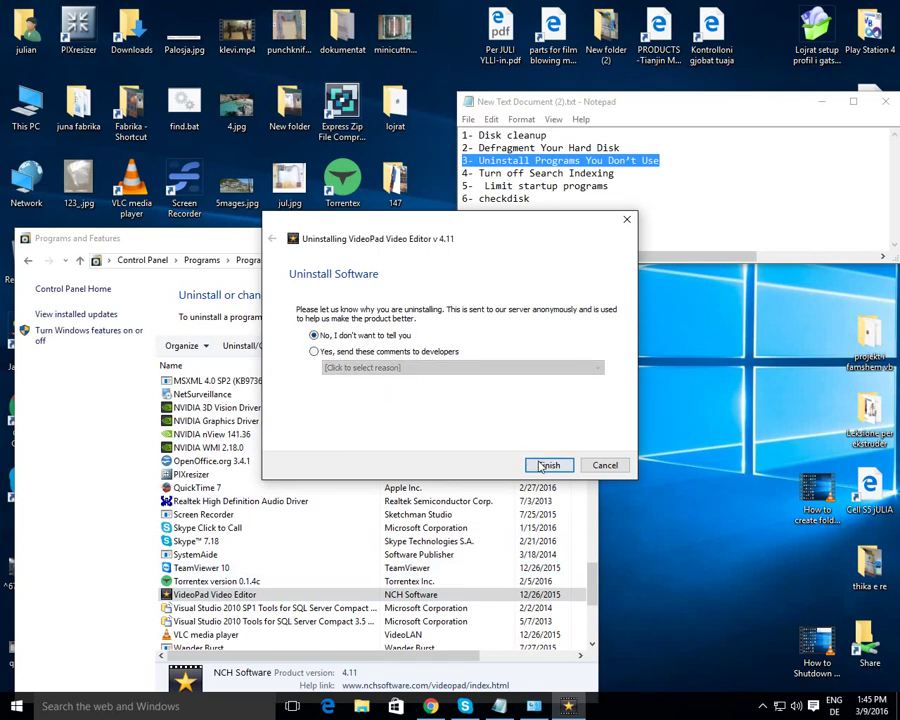
{"action": "left_click", "coordinate": [548, 465]}
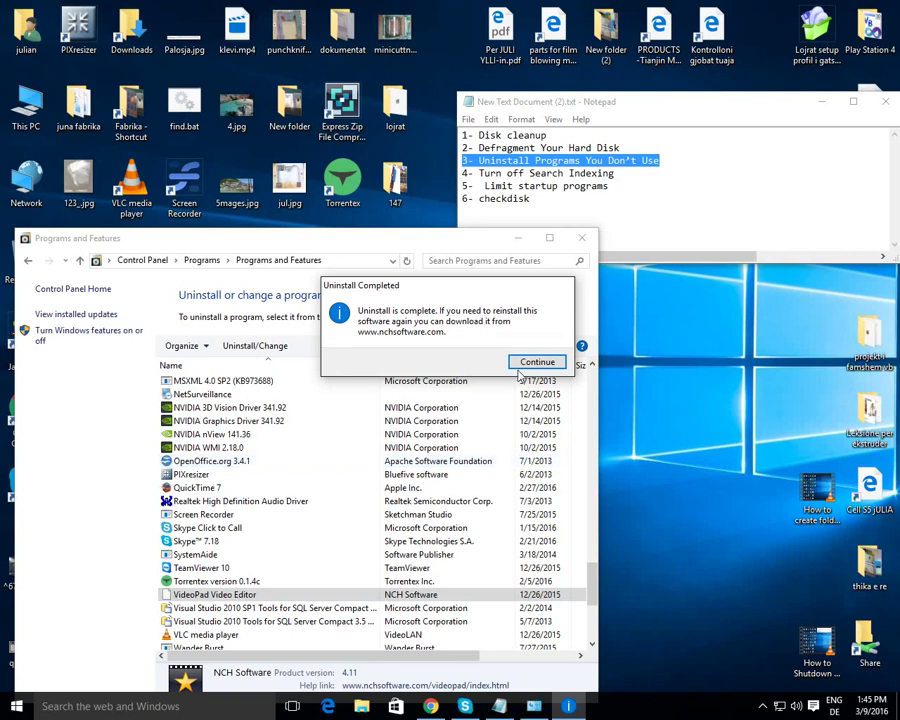
{"action": "left_click", "coordinate": [524, 366]}
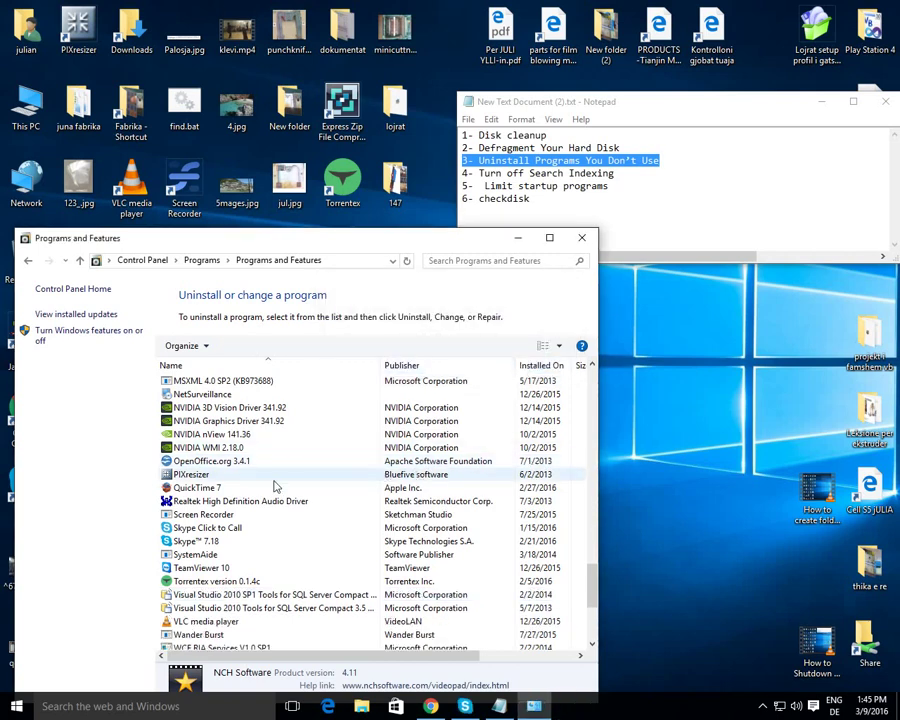
Step: Close Programs and Features and highlight the Turn off Search Indexing line in the notes
{"action": "scroll", "coordinate": [276, 486], "scroll_direction": "up", "scroll_amount": 1}
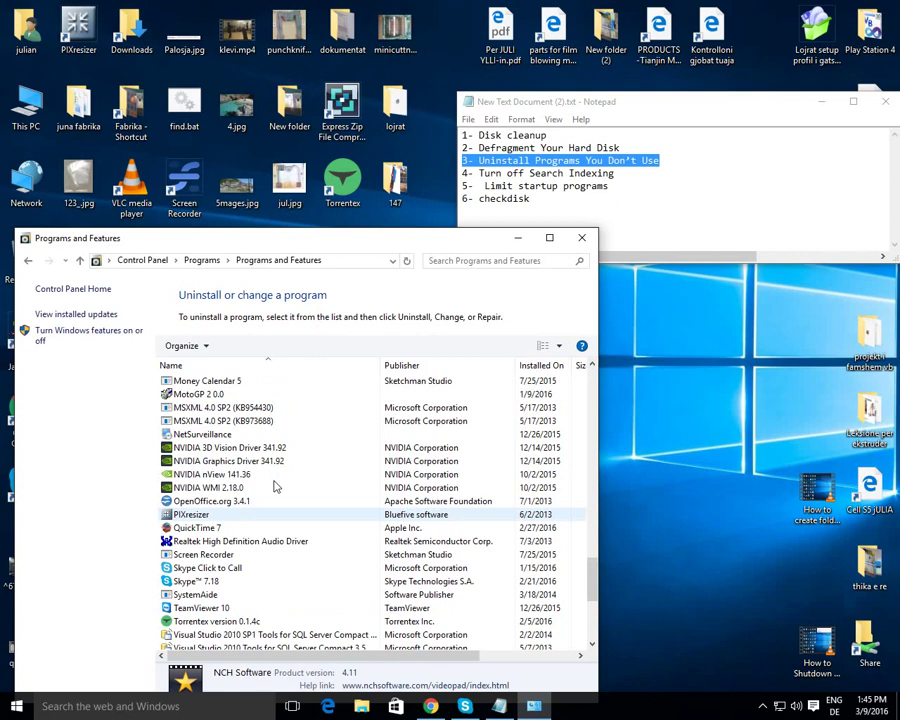
{"action": "scroll", "coordinate": [276, 486], "scroll_direction": "up", "scroll_amount": 15}
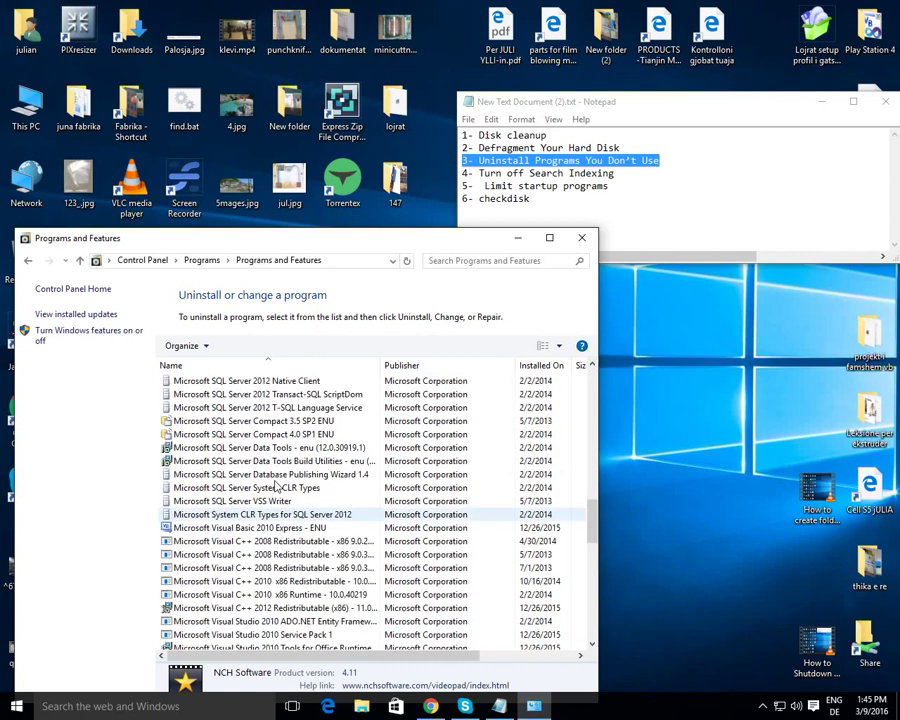
{"action": "scroll", "coordinate": [276, 486], "scroll_direction": "up", "scroll_amount": 20}
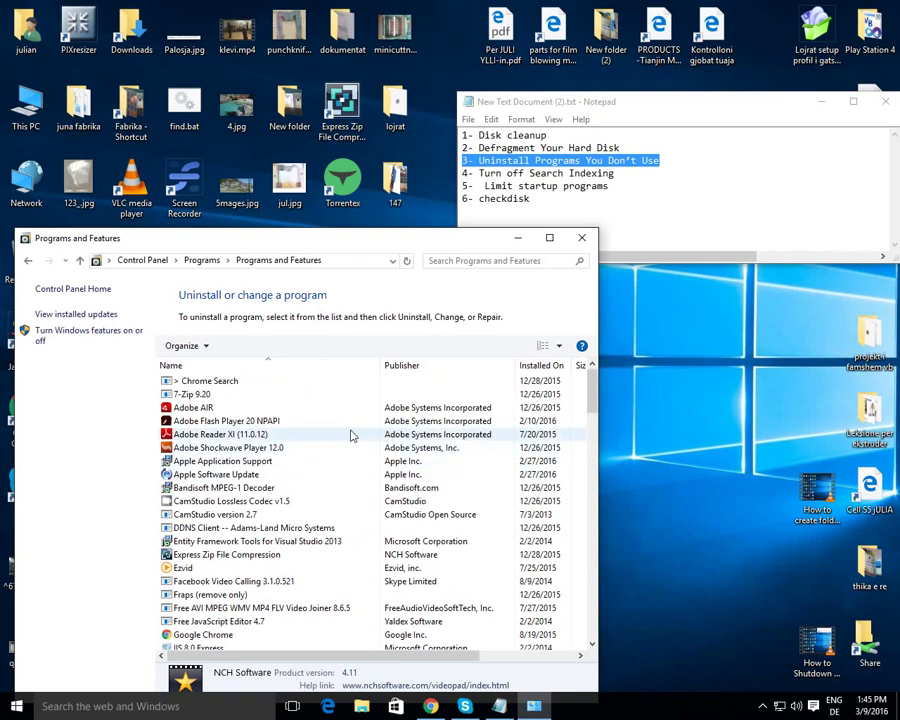
{"action": "left_click", "coordinate": [581, 238]}
{"action": "left_click_drag", "start_coordinate": [618, 173], "coordinate": [462, 174]}
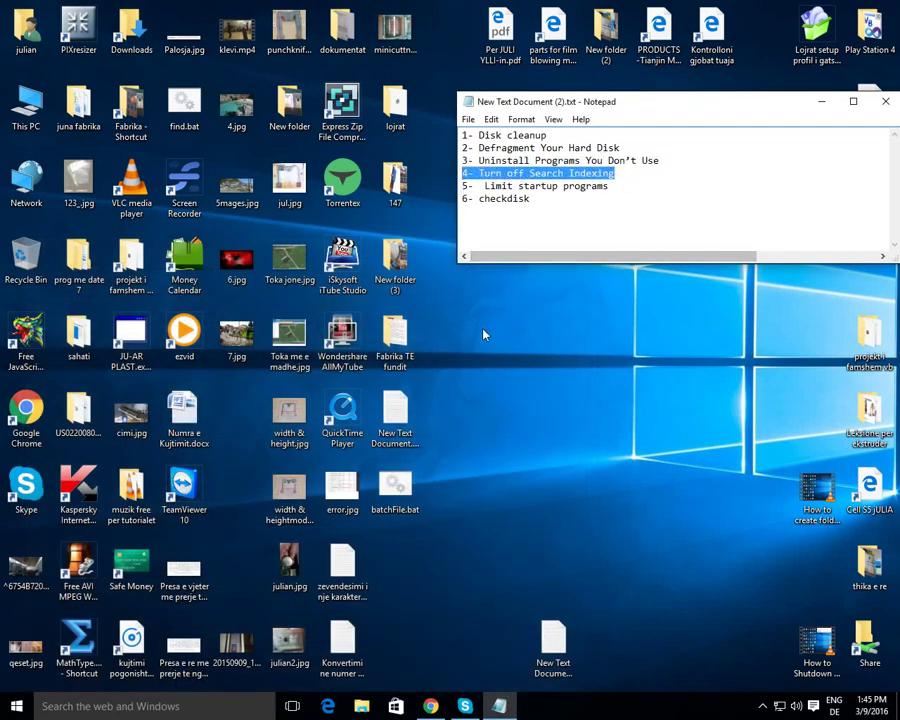
Step: Open the properties of Local Disk (C:) from This PC
{"action": "left_click", "coordinate": [30, 112]}
{"action": "double_click", "coordinate": [30, 115]}
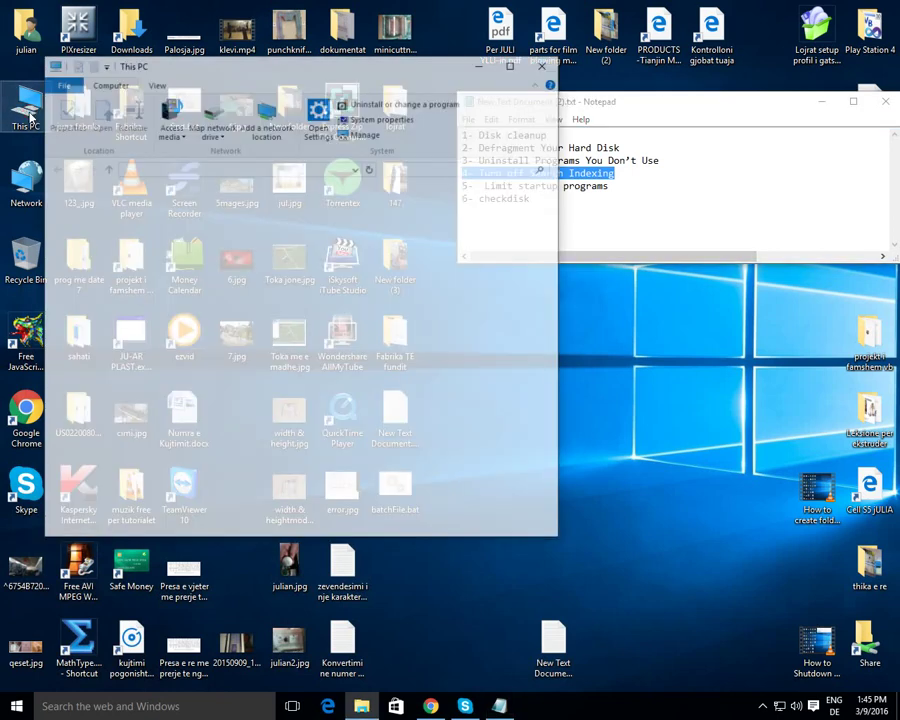
{"action": "right_click", "coordinate": [237, 370]}
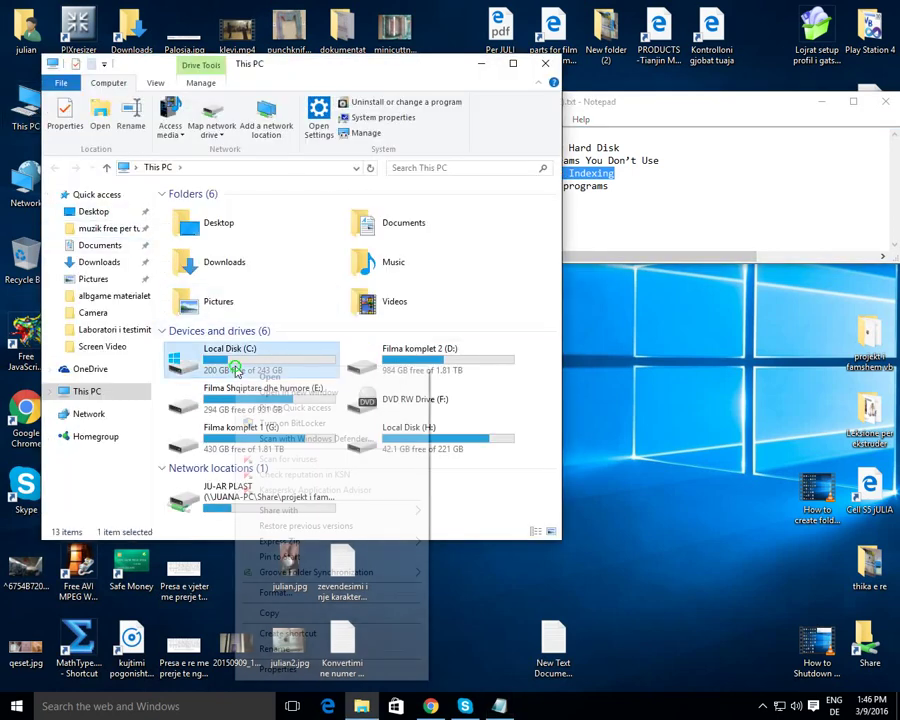
{"action": "left_click", "coordinate": [278, 669]}
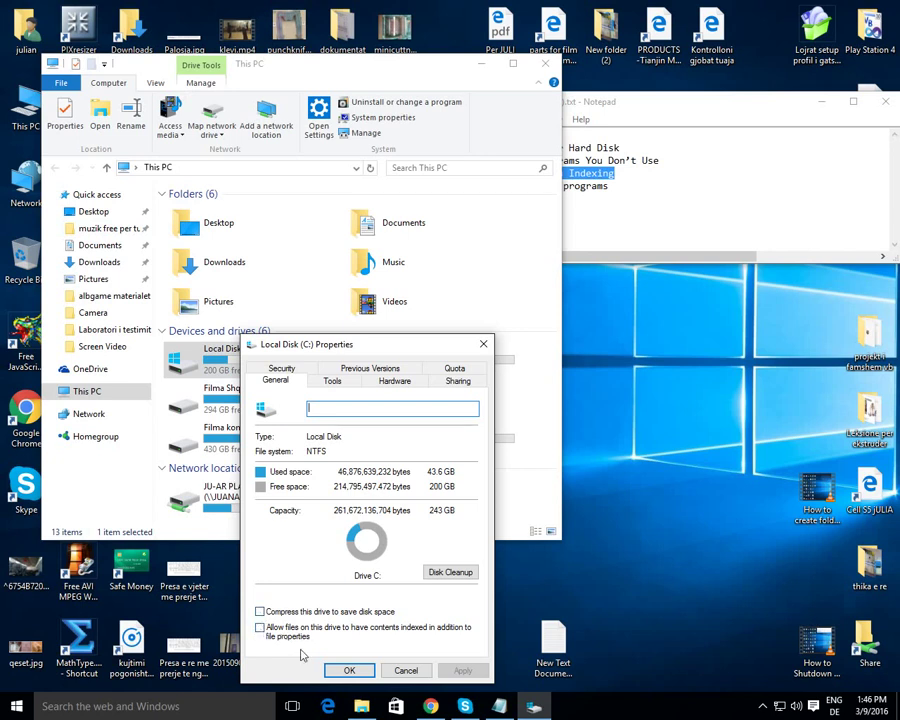
Step: Close the Local Disk (C:) properties and This PC, and highlight the "Limit startup programs" line in the notes
{"action": "left_click", "coordinate": [339, 671]}
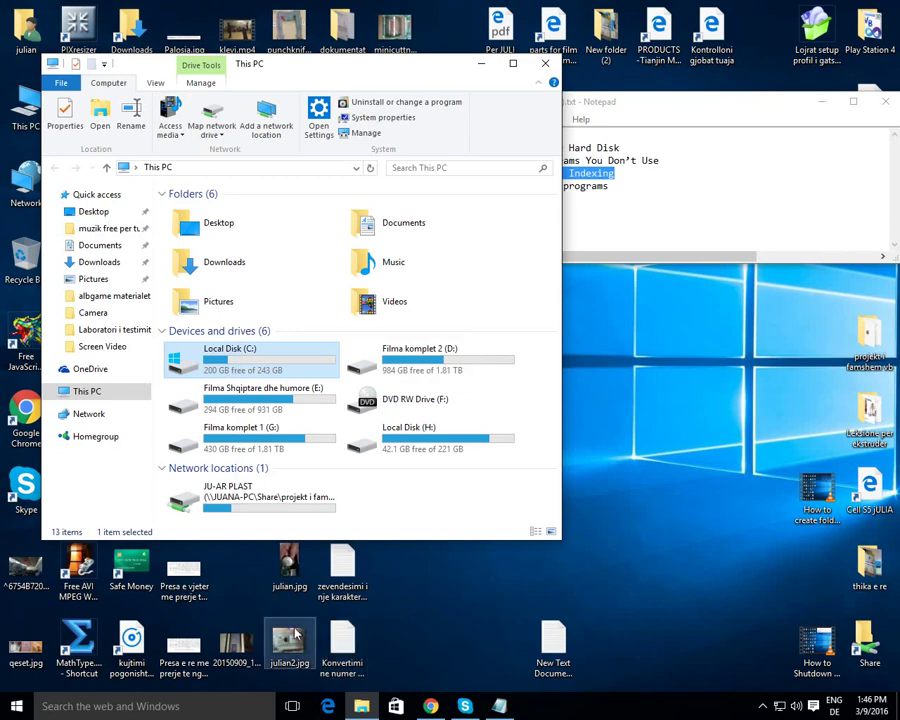
{"action": "left_click", "coordinate": [545, 63]}
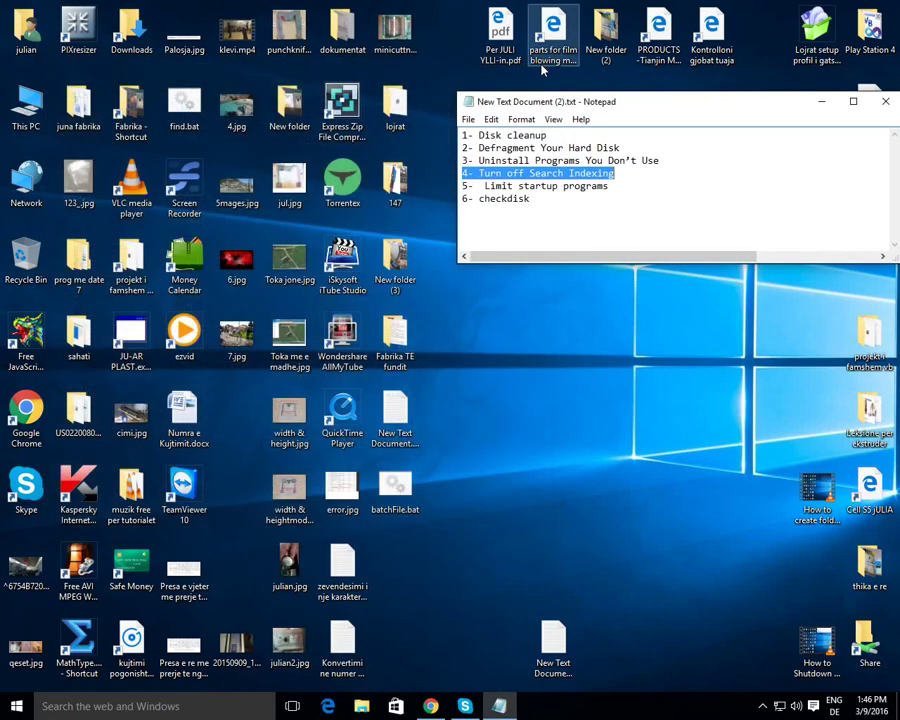
{"action": "left_click_drag", "start_coordinate": [606, 190], "coordinate": [463, 186]}
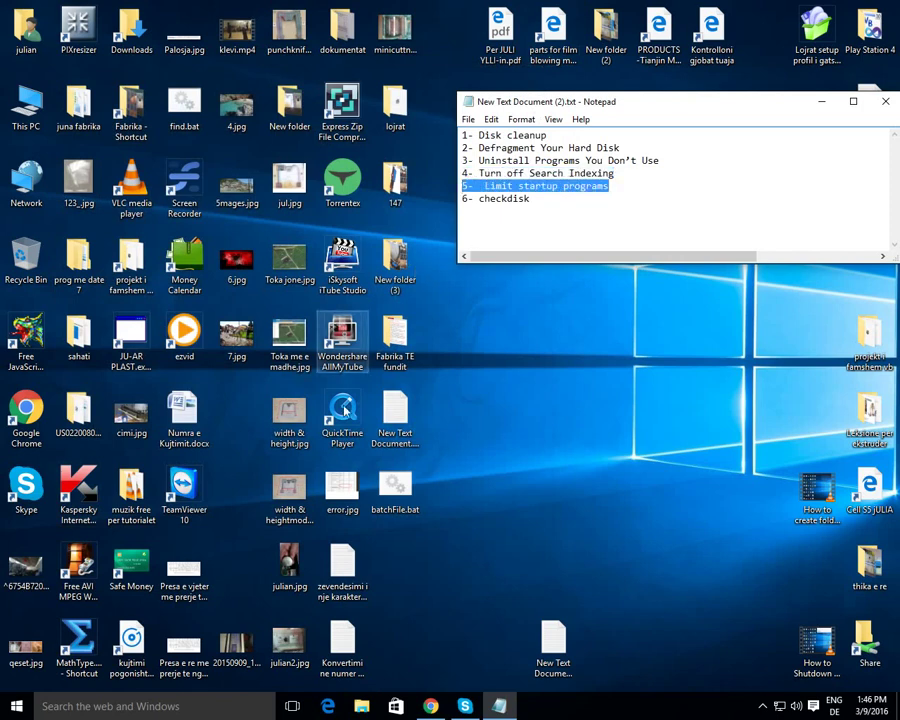
Step: Open System Configuration with msconfig and go from its startup section to the startup programs list in Task Manager
{"action": "left_click", "coordinate": [178, 706]}
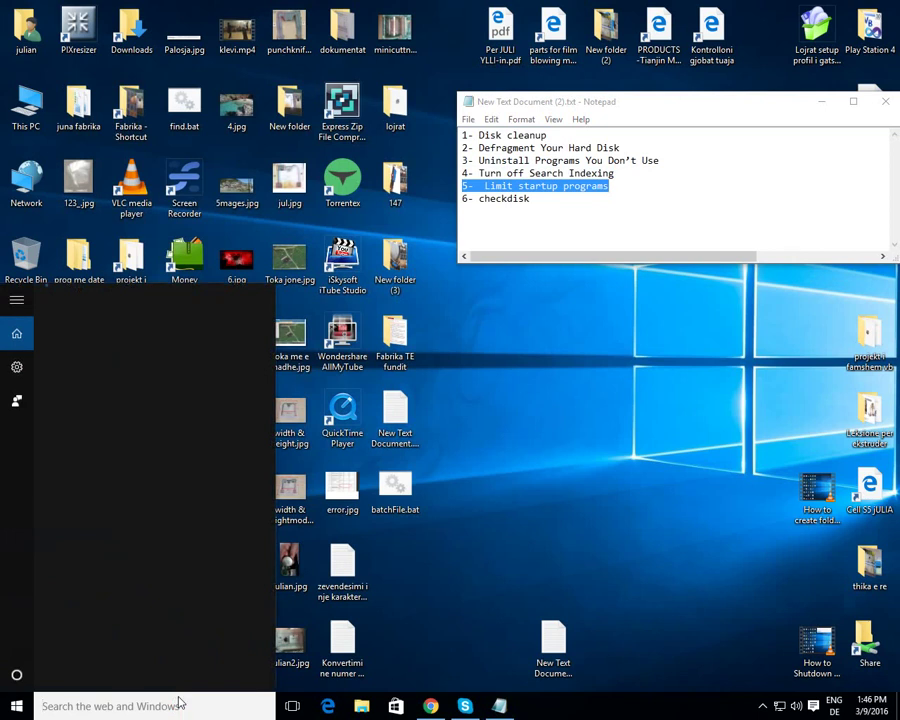
{"action": "type", "text": "ms"}
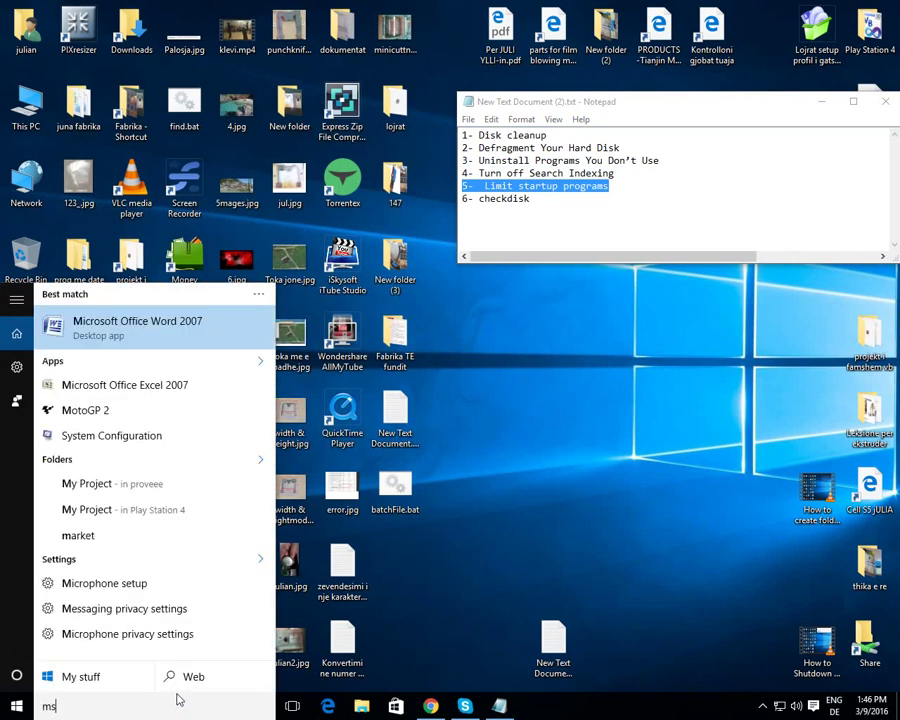
{"action": "type", "text": "config"}
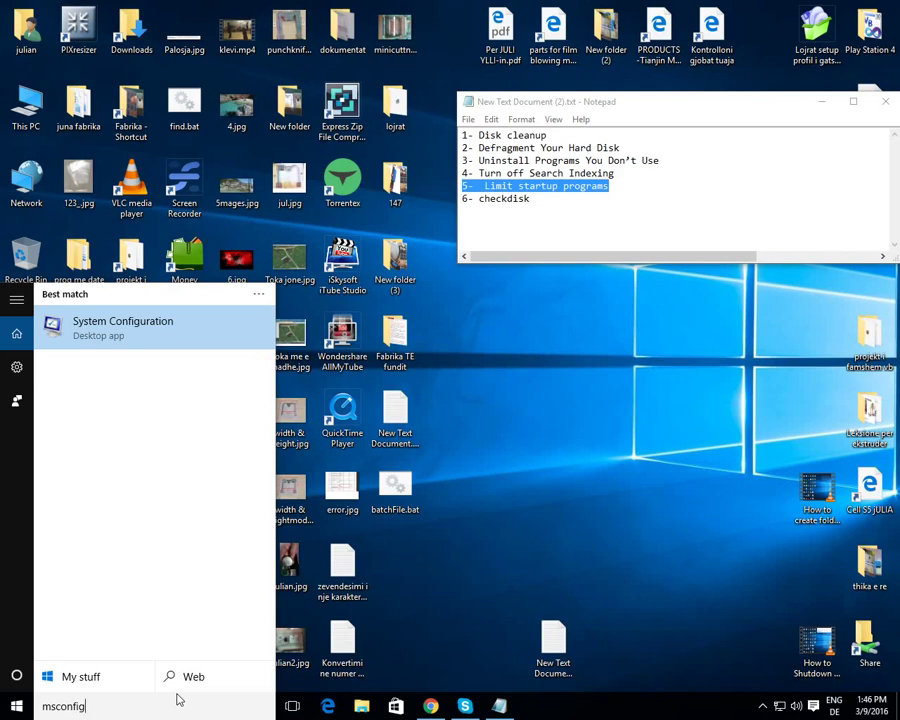
{"action": "key", "text": "Return"}
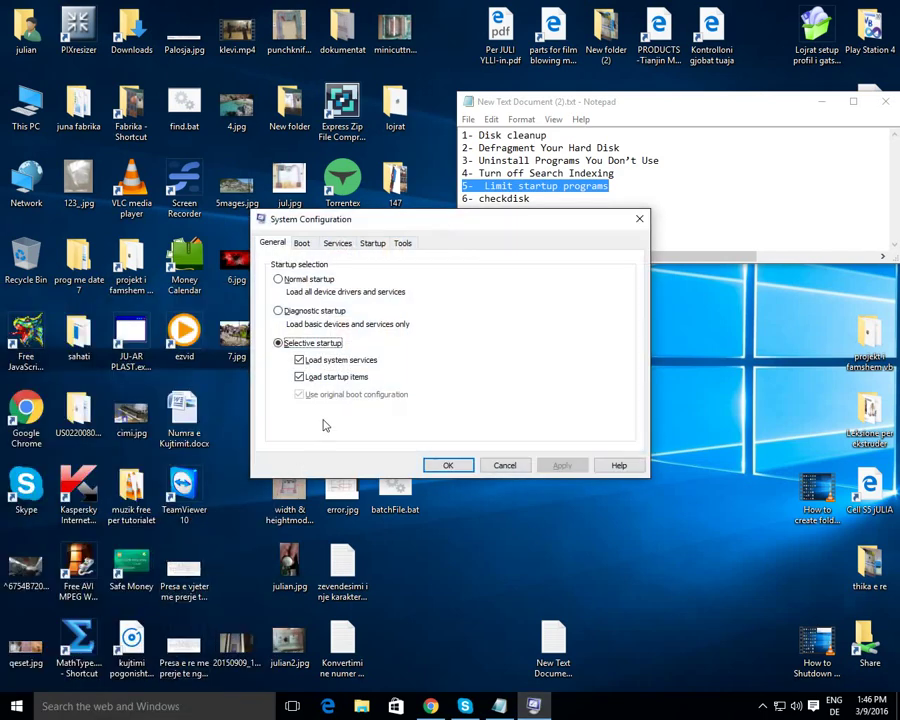
{"action": "left_click", "coordinate": [372, 244]}
{"action": "left_click_drag", "start_coordinate": [452, 220], "coordinate": [376, 295]}
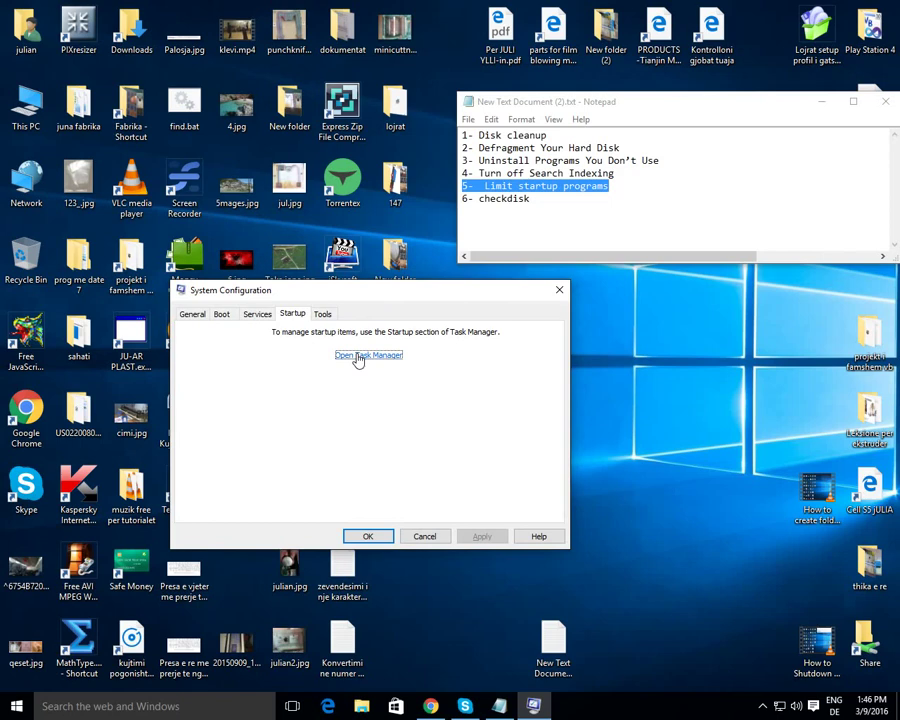
{"action": "left_click", "coordinate": [358, 356]}
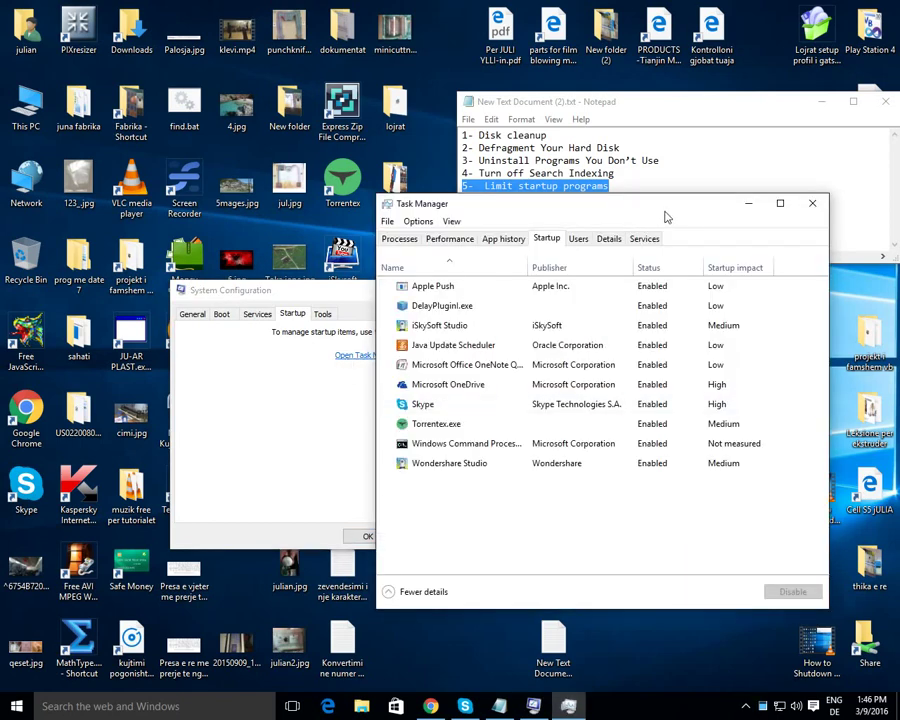
{"action": "left_click_drag", "start_coordinate": [662, 212], "coordinate": [366, 298]}
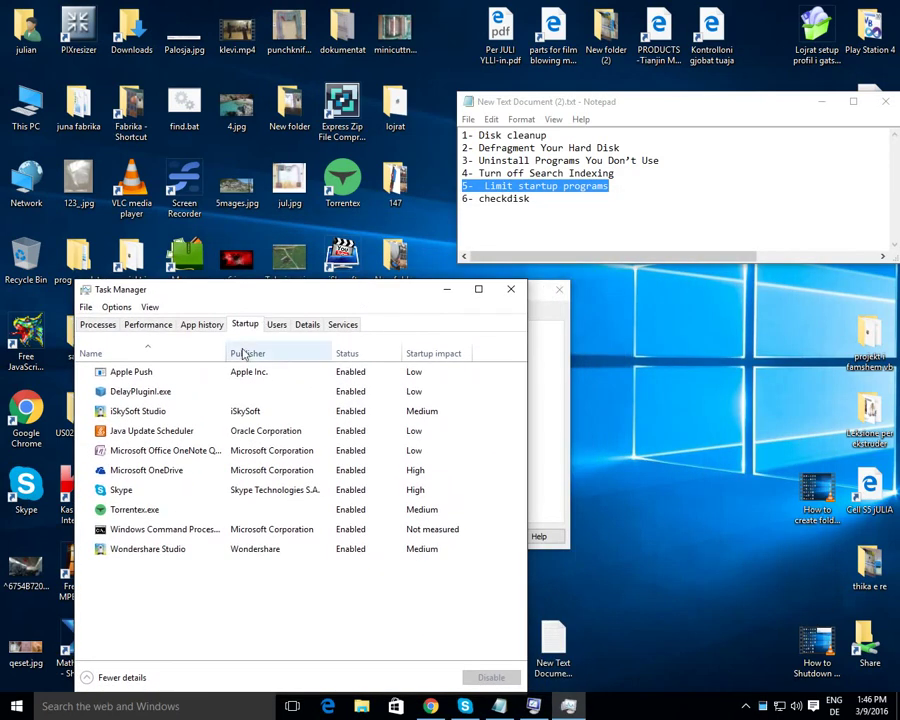
Step: Disable Apple Push, DelayPluginI.exe and iSkySoft Studio from running at startup
{"action": "left_click", "coordinate": [150, 373]}
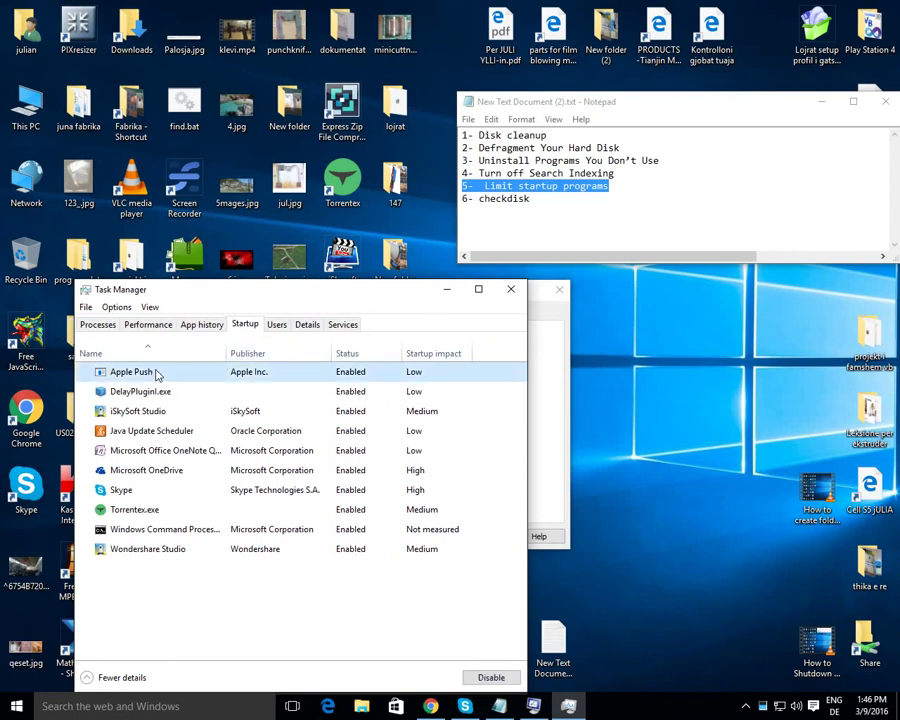
{"action": "left_click", "coordinate": [490, 678]}
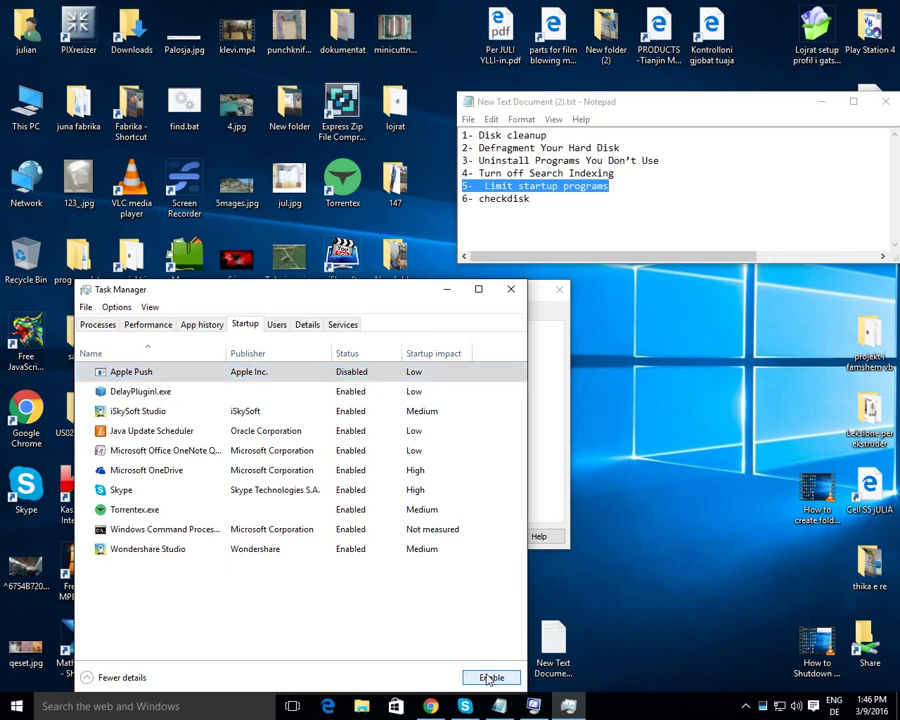
{"action": "left_click", "coordinate": [157, 393]}
{"action": "left_click", "coordinate": [477, 678]}
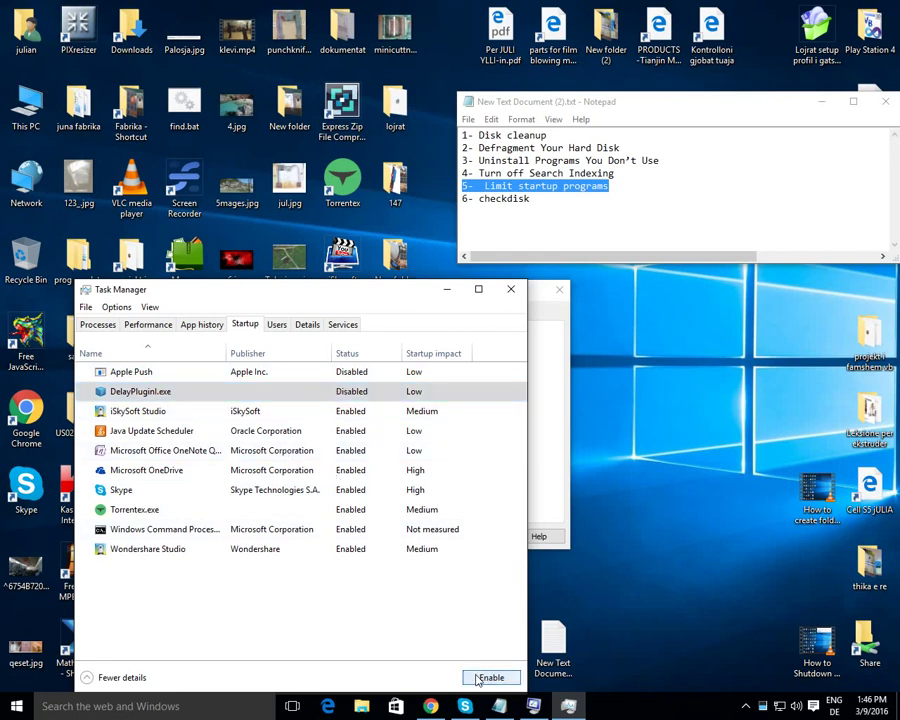
{"action": "left_click", "coordinate": [160, 413]}
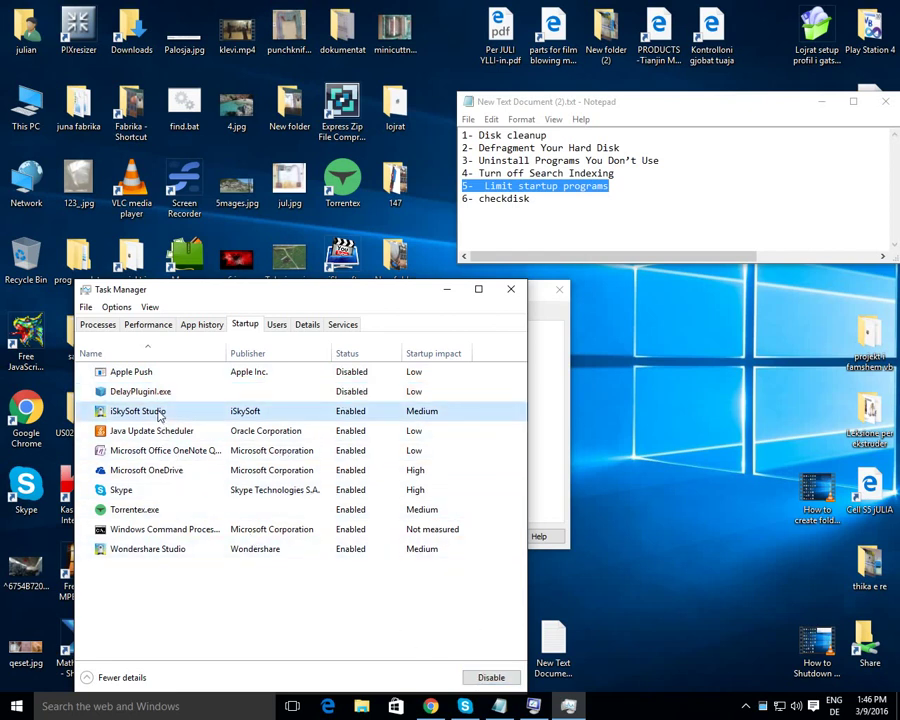
{"action": "left_click", "coordinate": [482, 677]}
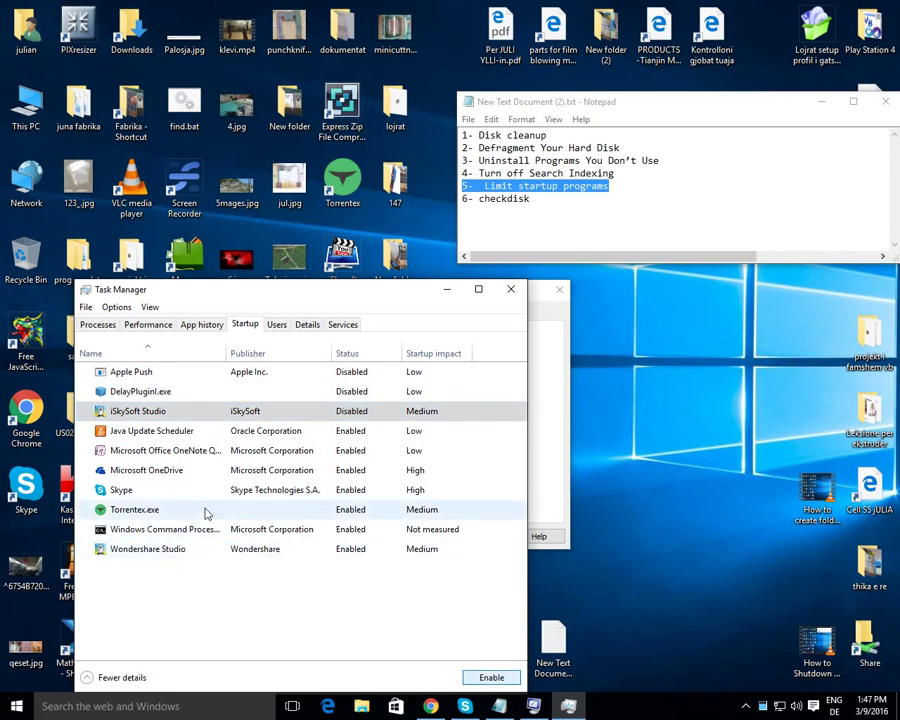
Step: Disable the Microsoft Office OneNote, Microsoft OneDrive, Torrentex.exe and Wondershare Studio startup entries
{"action": "left_click", "coordinate": [184, 450]}
{"action": "left_click", "coordinate": [482, 678]}
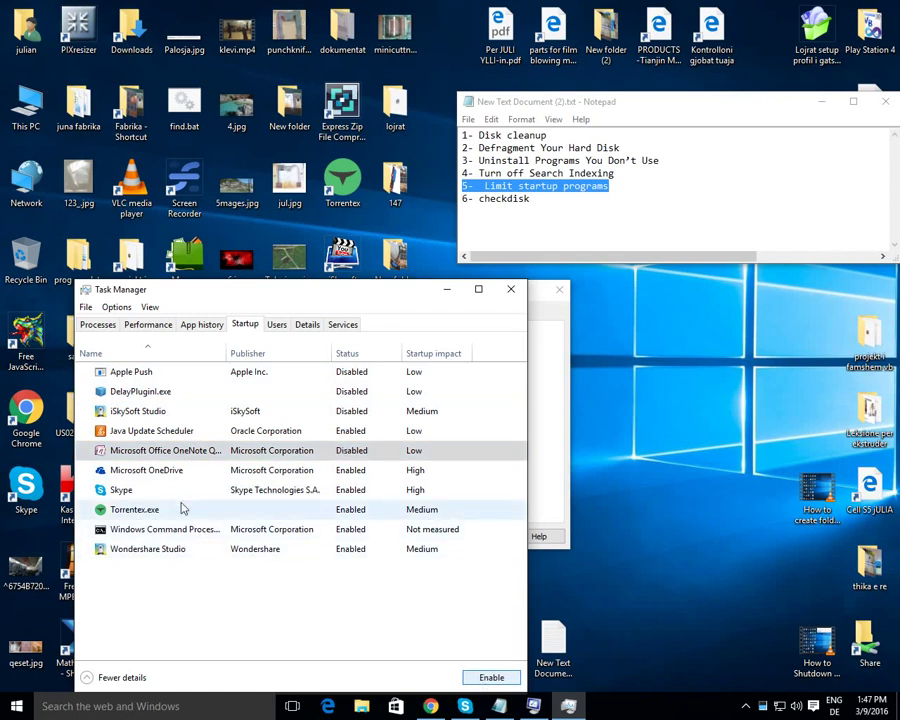
{"action": "left_click", "coordinate": [169, 473]}
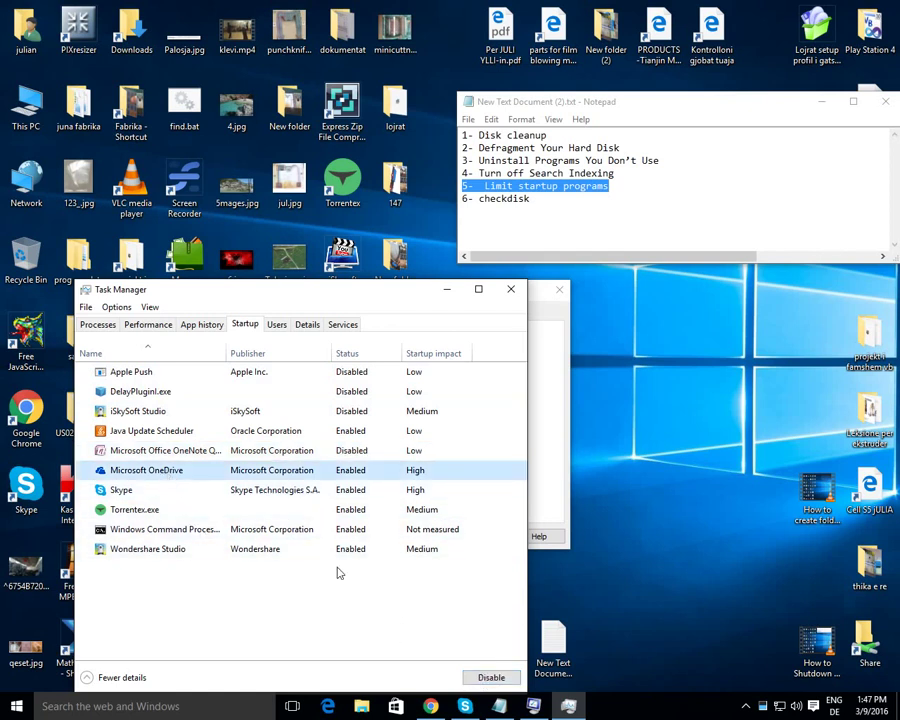
{"action": "left_click", "coordinate": [477, 678]}
{"action": "left_click", "coordinate": [153, 512]}
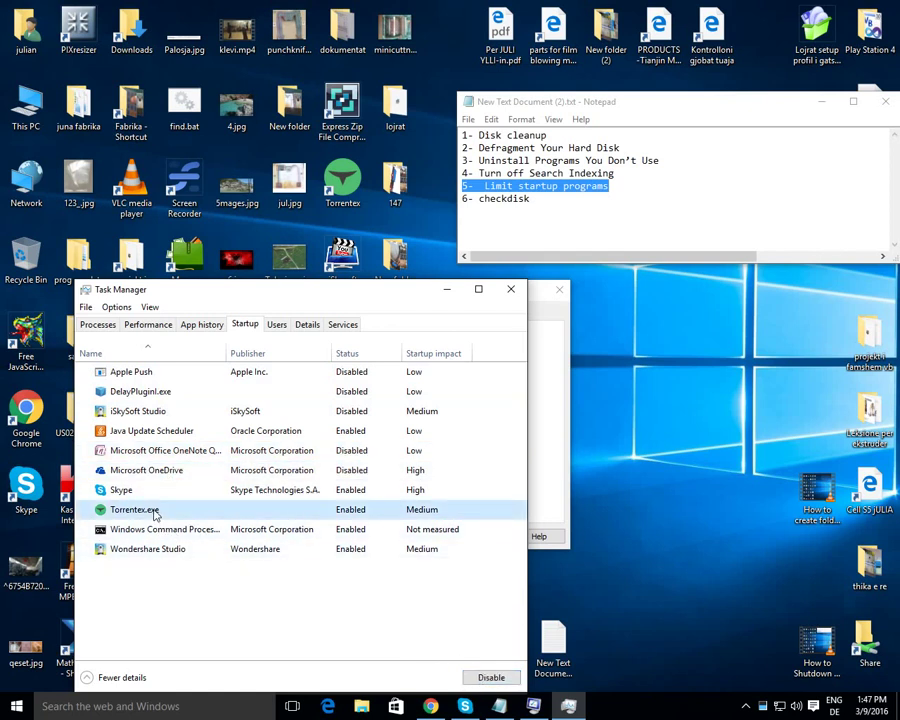
{"action": "left_click", "coordinate": [492, 677]}
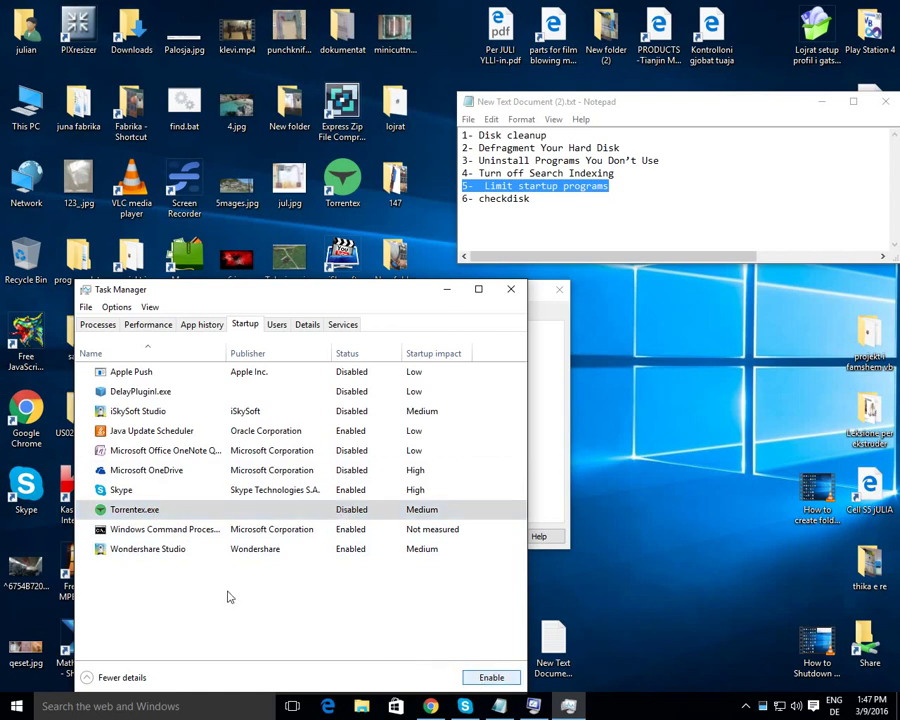
{"action": "left_click", "coordinate": [177, 550]}
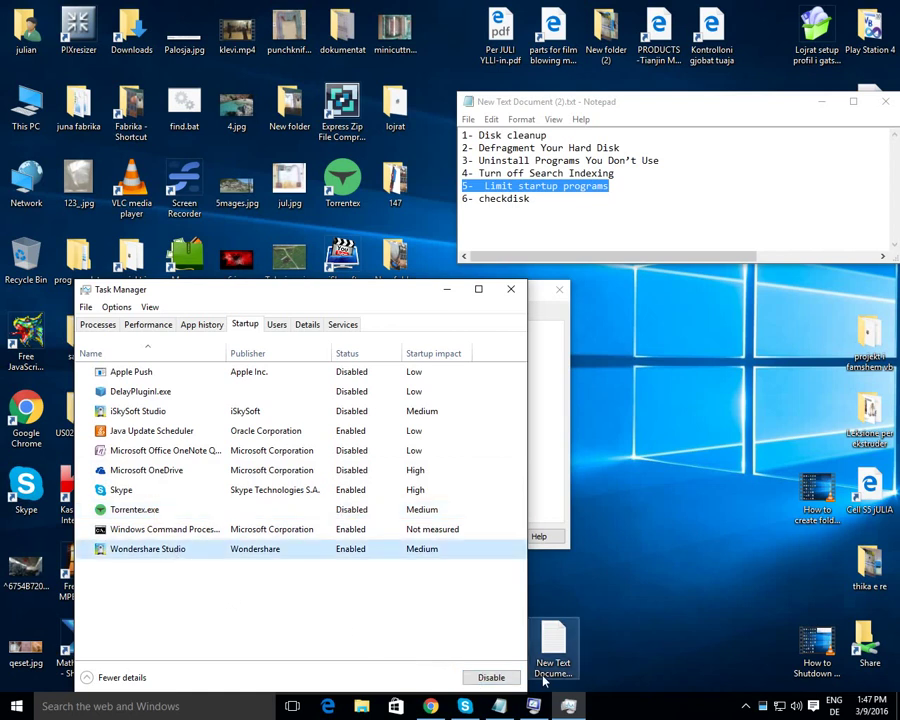
{"action": "left_click", "coordinate": [494, 678]}
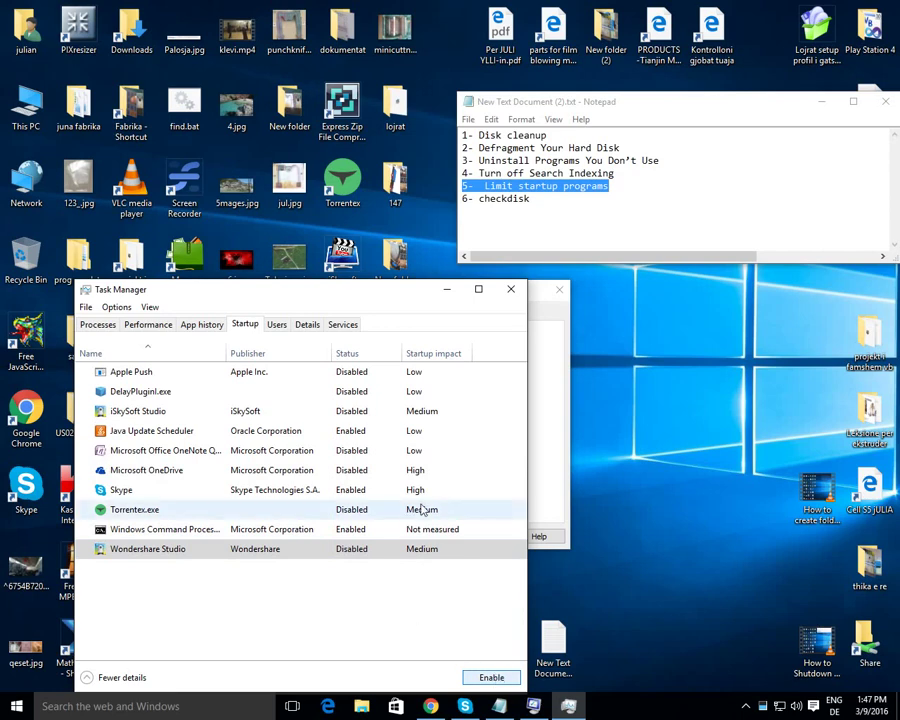
Step: Close Task Manager and System Configuration, and highlight the checkdisk line in the notes
{"action": "left_click", "coordinate": [510, 291]}
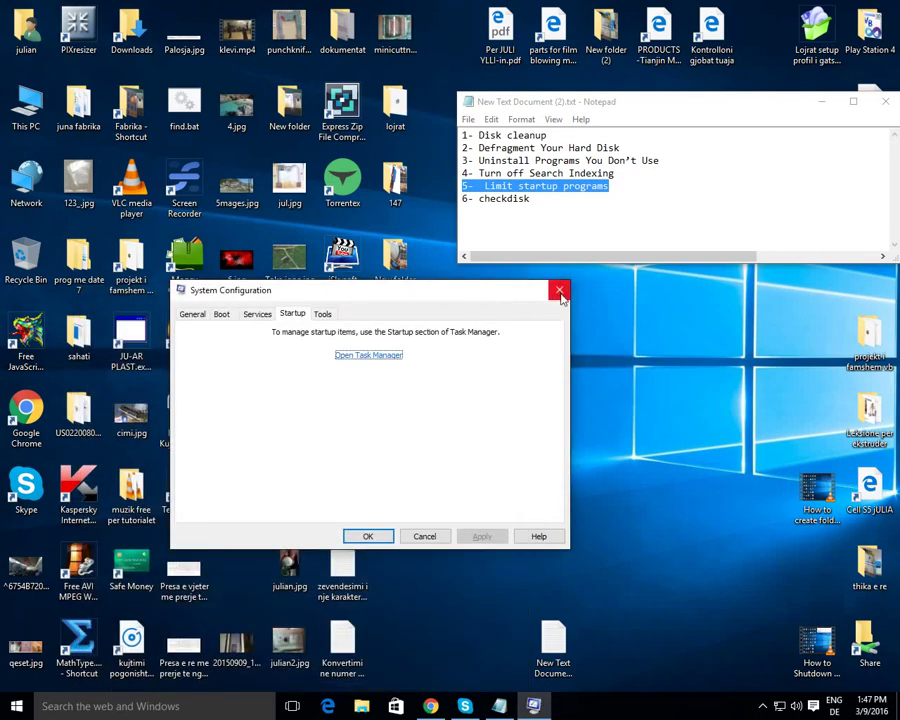
{"action": "left_click", "coordinate": [559, 290]}
{"action": "left_click_drag", "start_coordinate": [540, 198], "coordinate": [452, 198]}
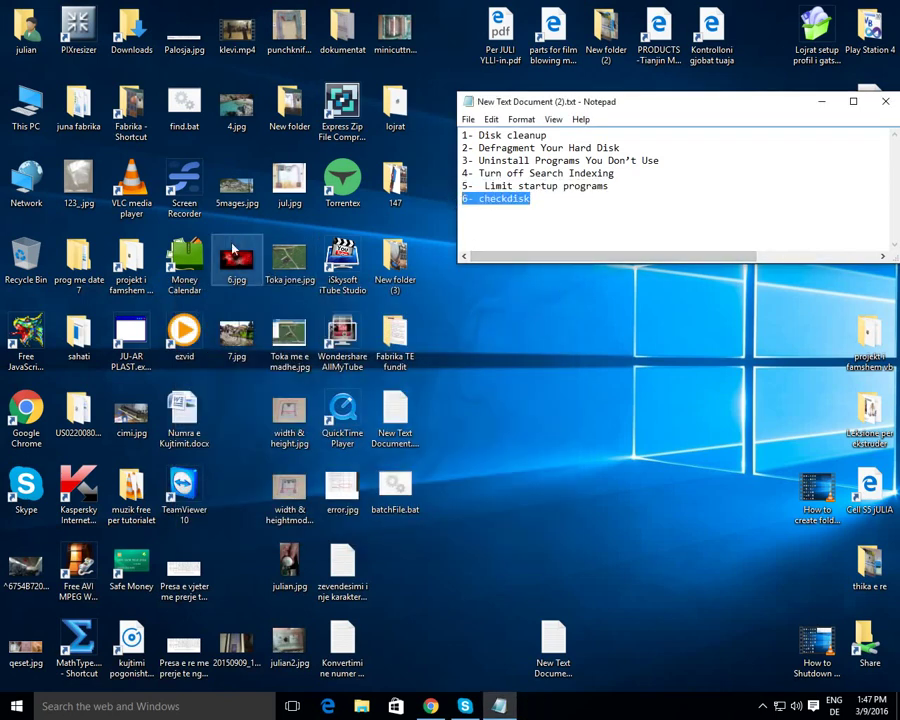
Step: Start an error-checking scan of Local Disk (C:) from its properties, move the scan dialog aside and close This PC
{"action": "double_click", "coordinate": [27, 112]}
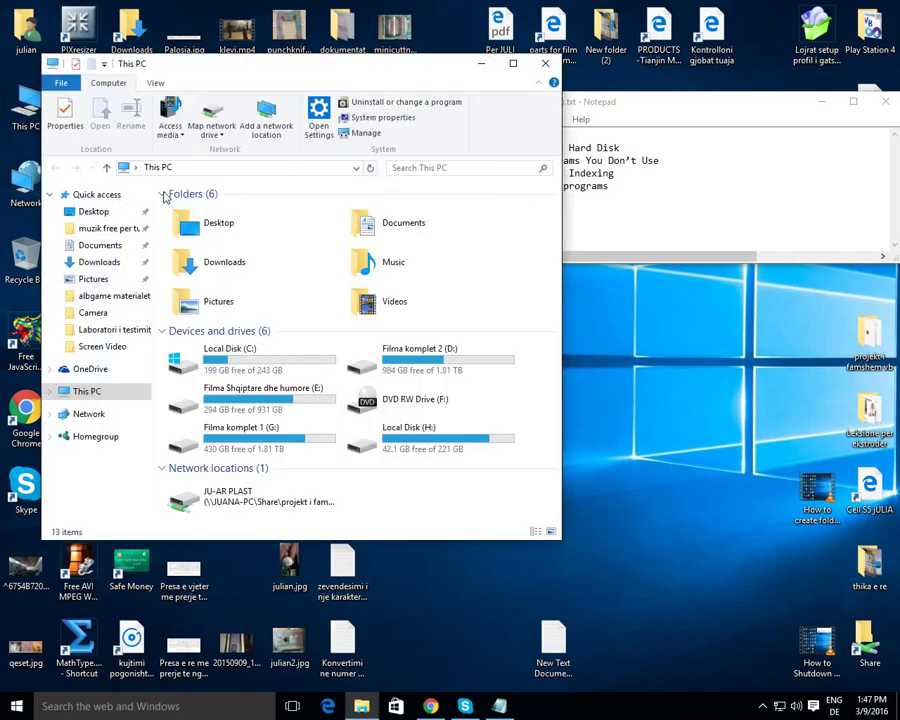
{"action": "right_click", "coordinate": [296, 368]}
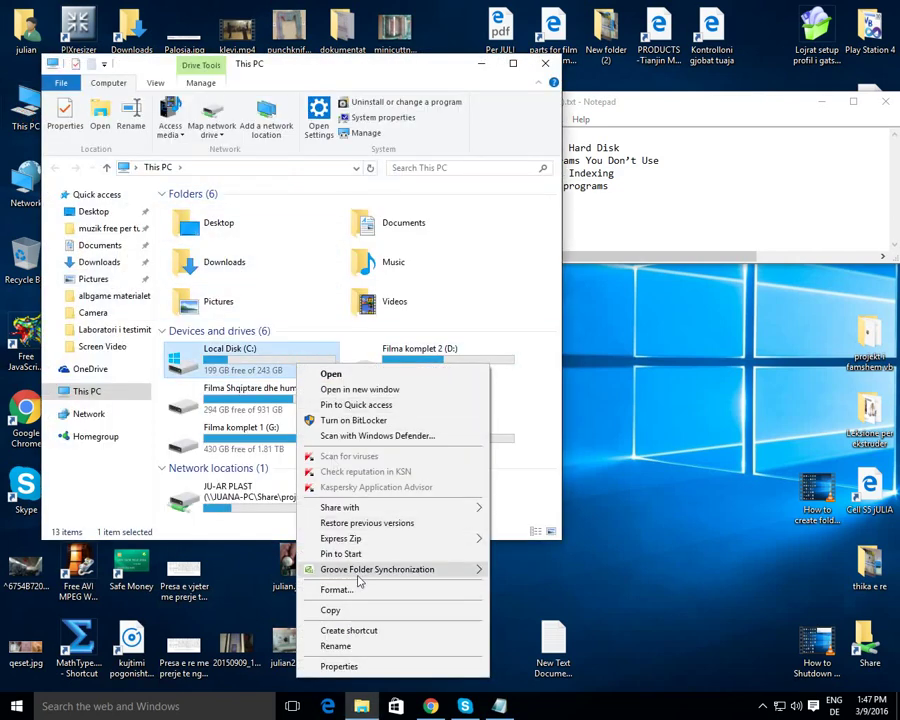
{"action": "left_click", "coordinate": [368, 664]}
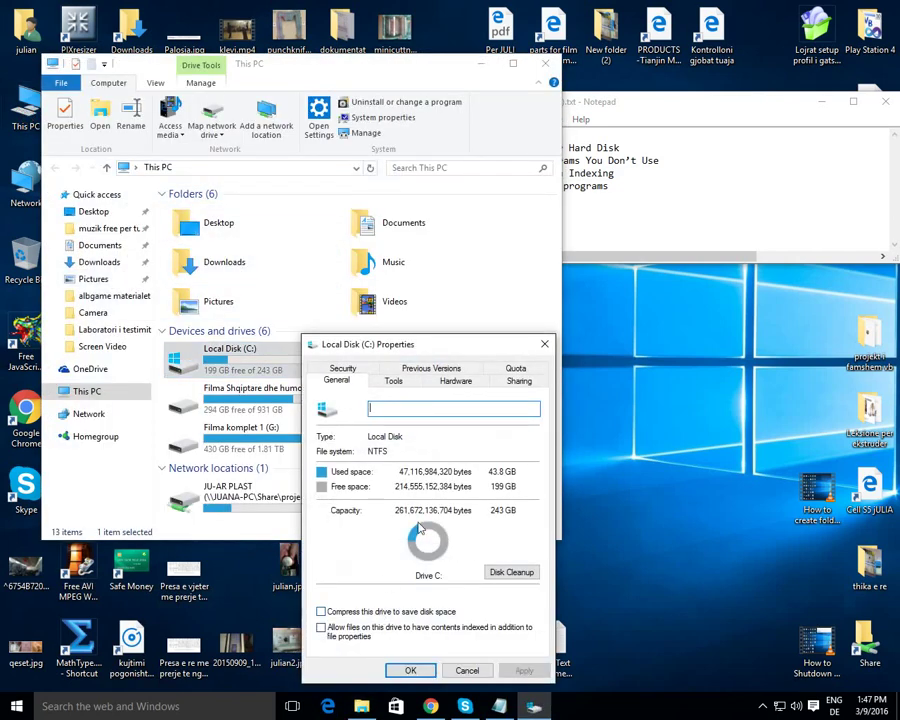
{"action": "left_click", "coordinate": [393, 380]}
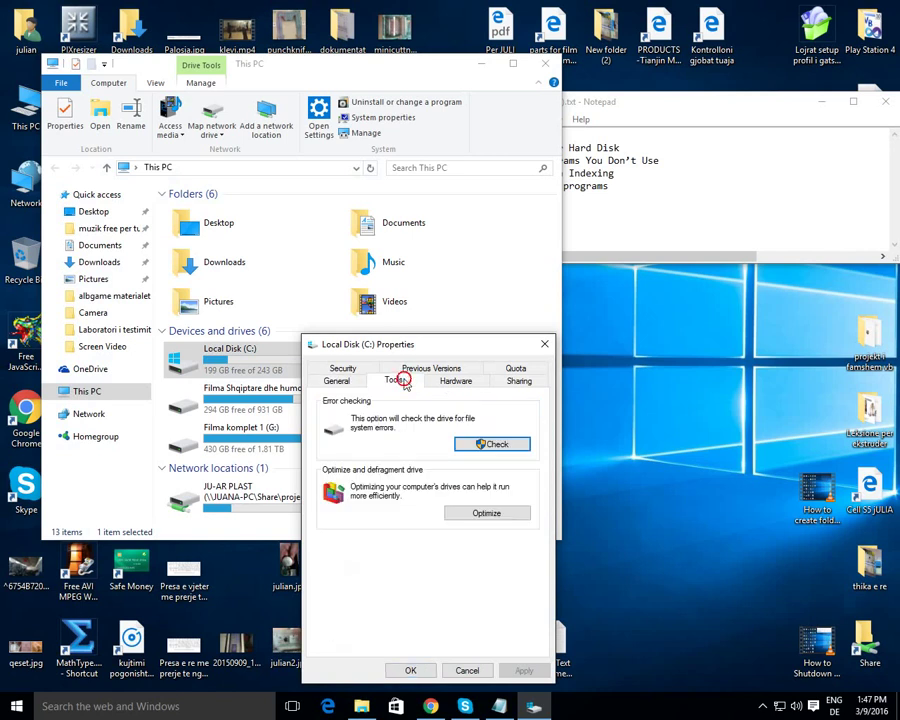
{"action": "left_click", "coordinate": [500, 450]}
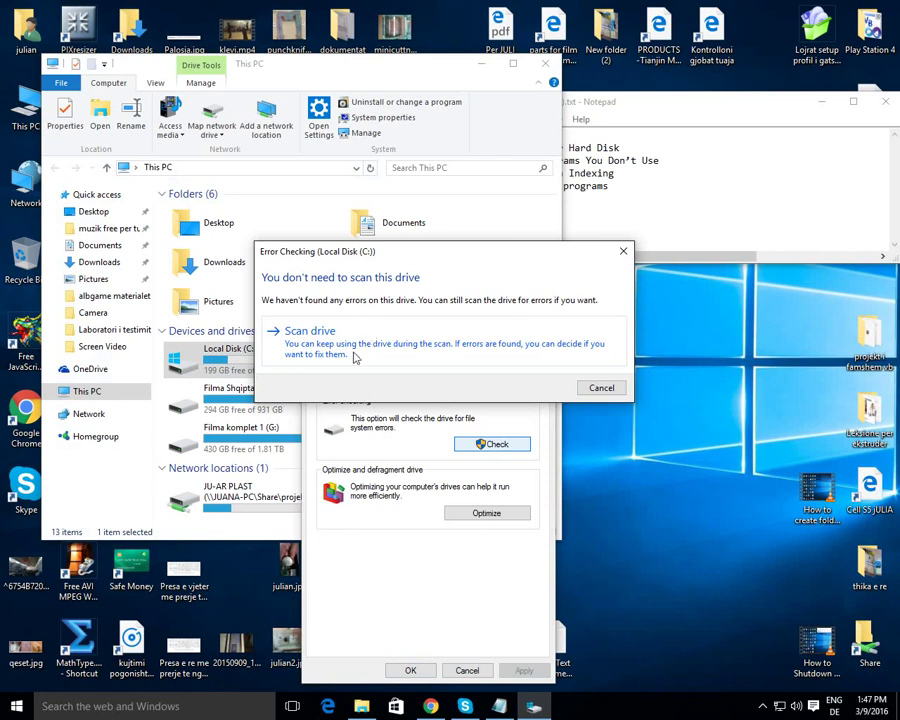
{"action": "left_click", "coordinate": [410, 357]}
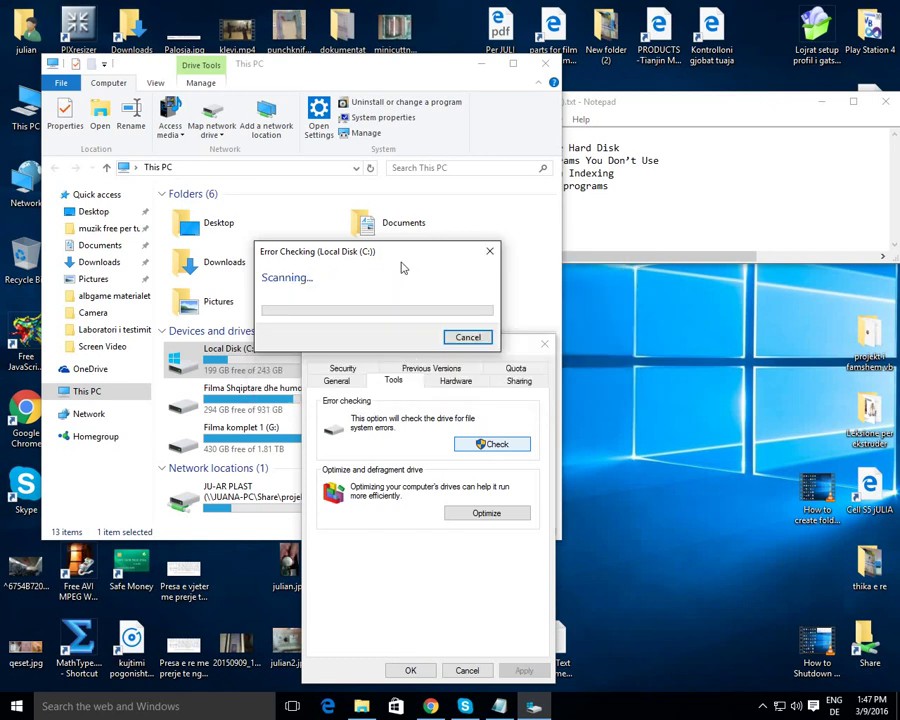
{"action": "left_click_drag", "start_coordinate": [358, 254], "coordinate": [688, 313]}
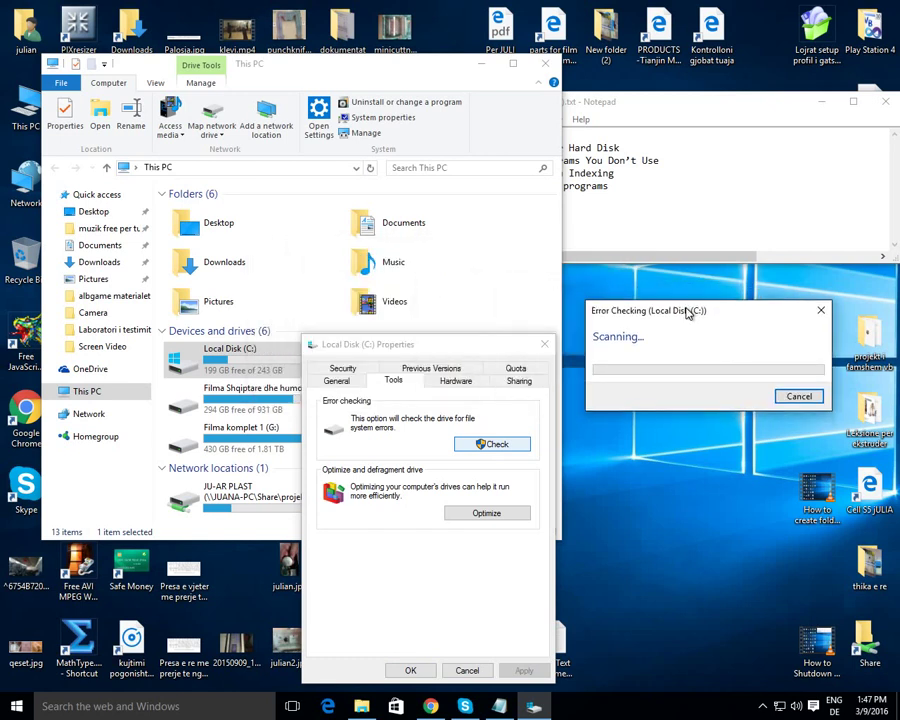
{"action": "left_click", "coordinate": [545, 64]}
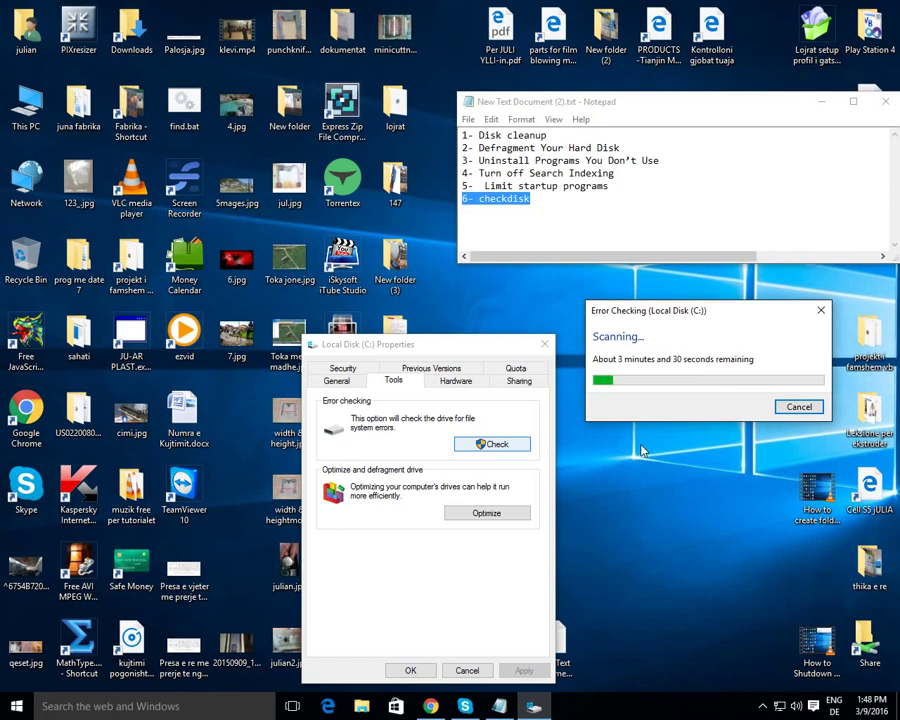
Step: Add the closing line "Now your pc is more speedly!!" to the notes, leaving a blank line below the checkdisk item
{"action": "left_click", "coordinate": [553, 203]}
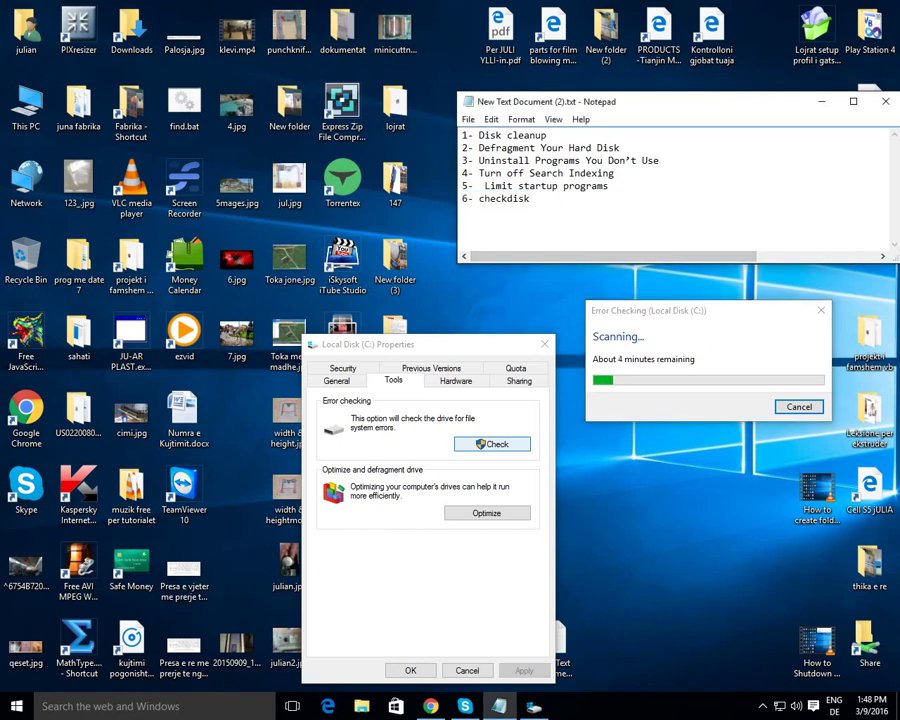
{"action": "type", "text": "No"}
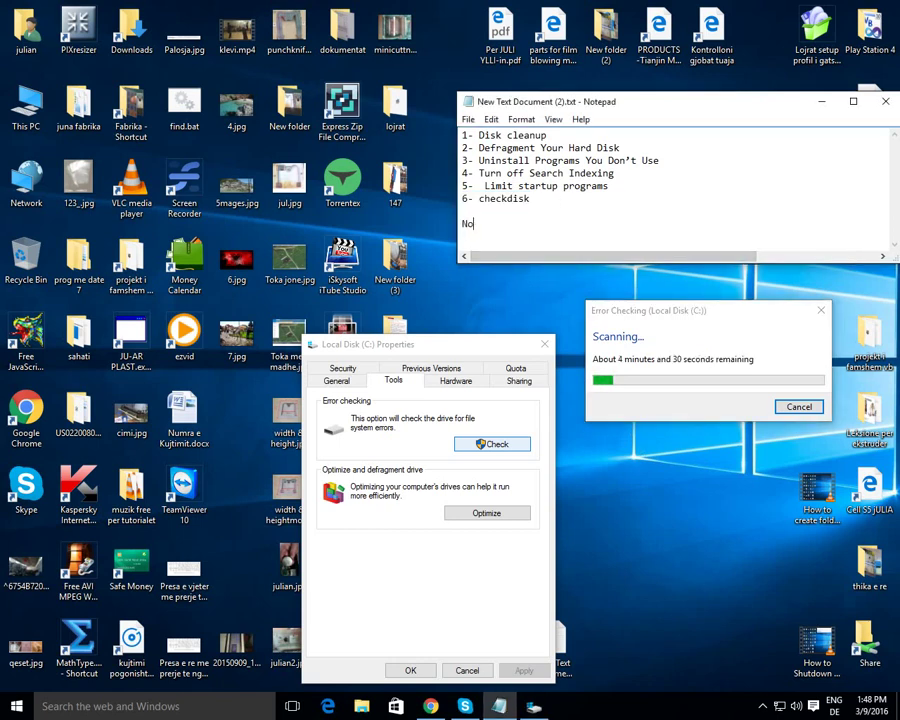
{"action": "type", "text": "wyou"}
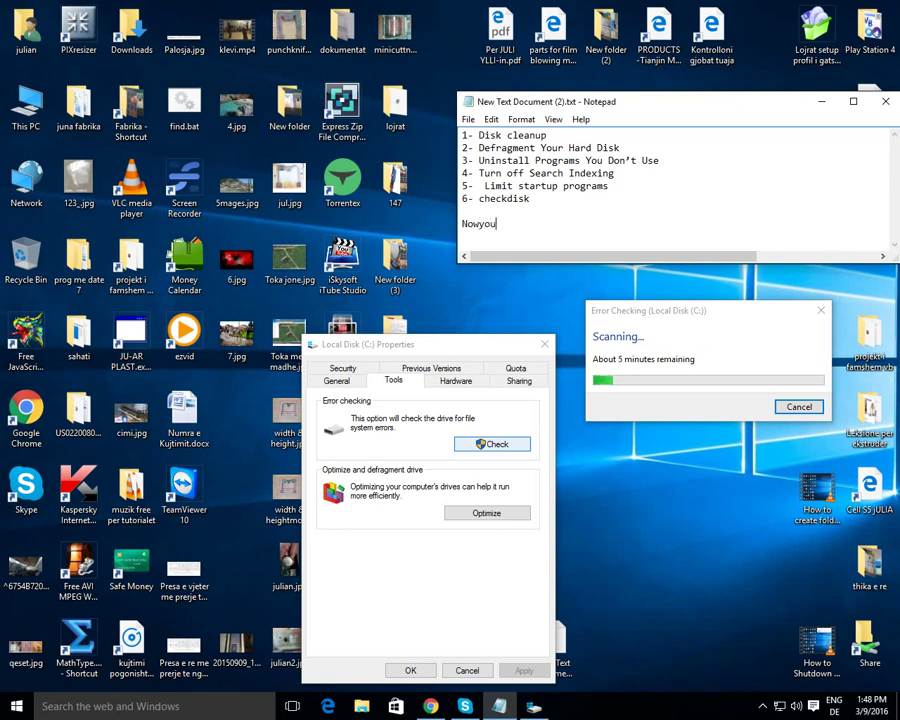
{"action": "type", "text": "rpc"}
{"action": "key", "text": "Left"}
{"action": "key", "text": "Left"}
{"action": "key", "text": "Left"}
{"action": "key", "text": "Left"}
{"action": "key", "text": "Left"}
{"action": "key", "text": "Left"}
{"action": "key", "text": "Right"}
{"action": "key", "text": "Right"}
{"action": "key", "text": "Right"}
{"action": "key", "text": "Right"}
{"action": "key", "text": "End"}
{"action": "type", "text": "ismore"}
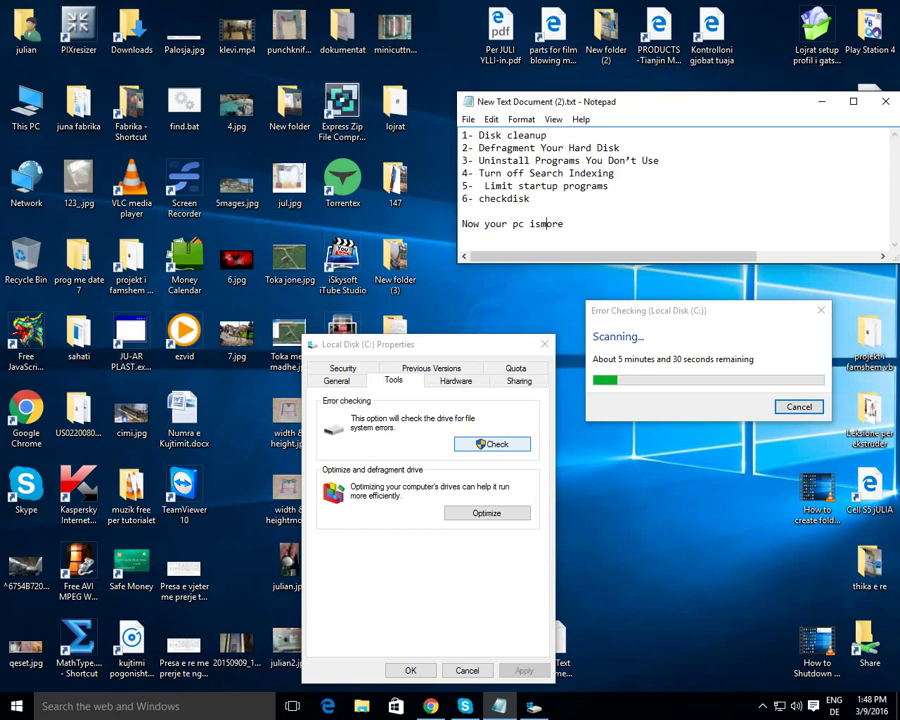
{"action": "left_click", "coordinate": [531, 224]}
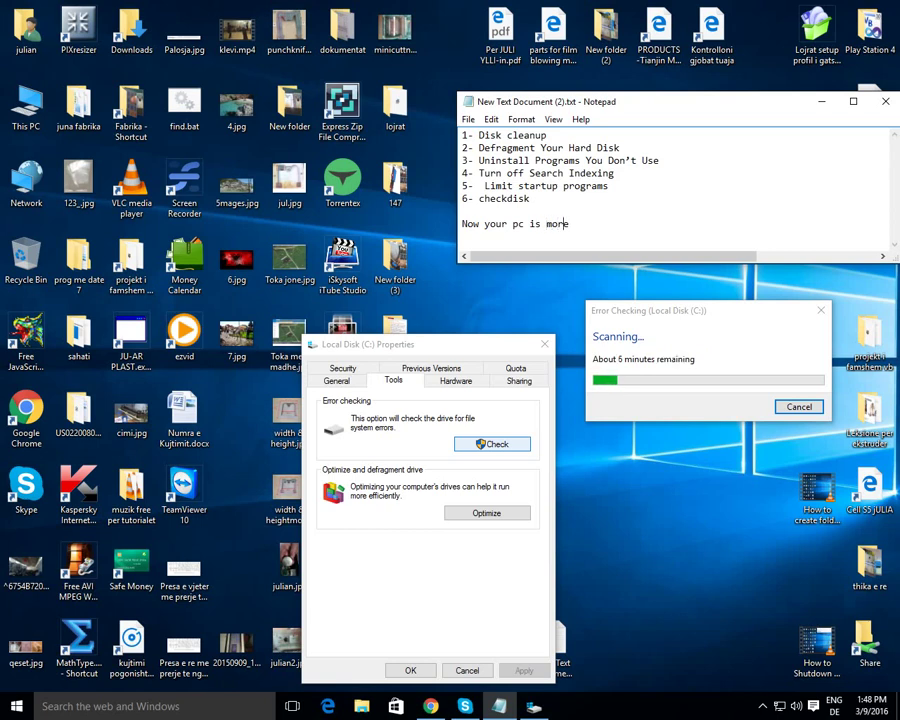
{"action": "left_click", "coordinate": [569, 224]}
{"action": "type", "text": "speedly"}
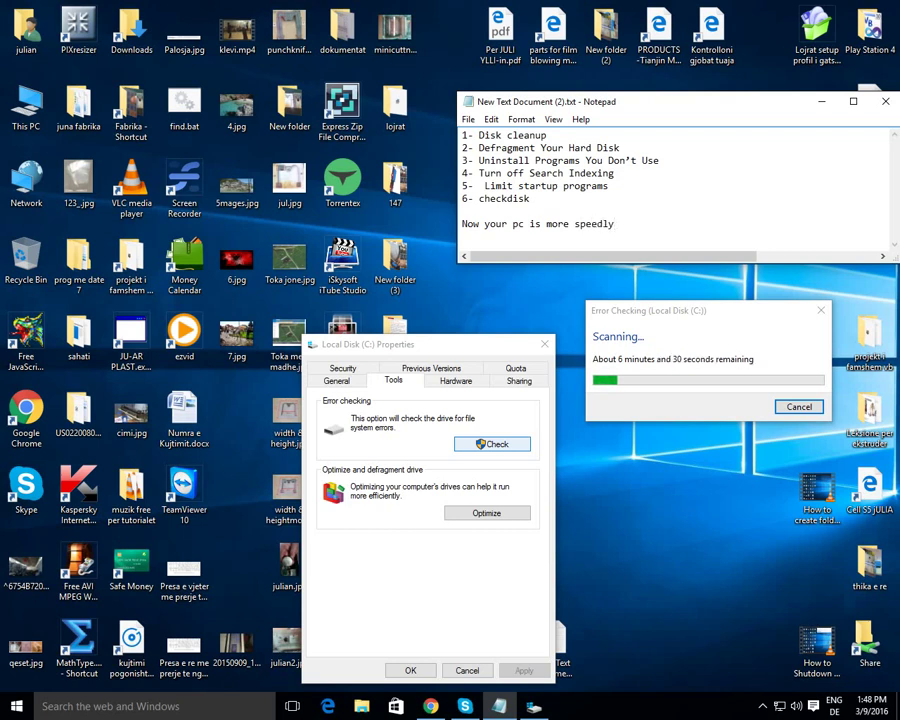
{"action": "type", "text": "!!"}
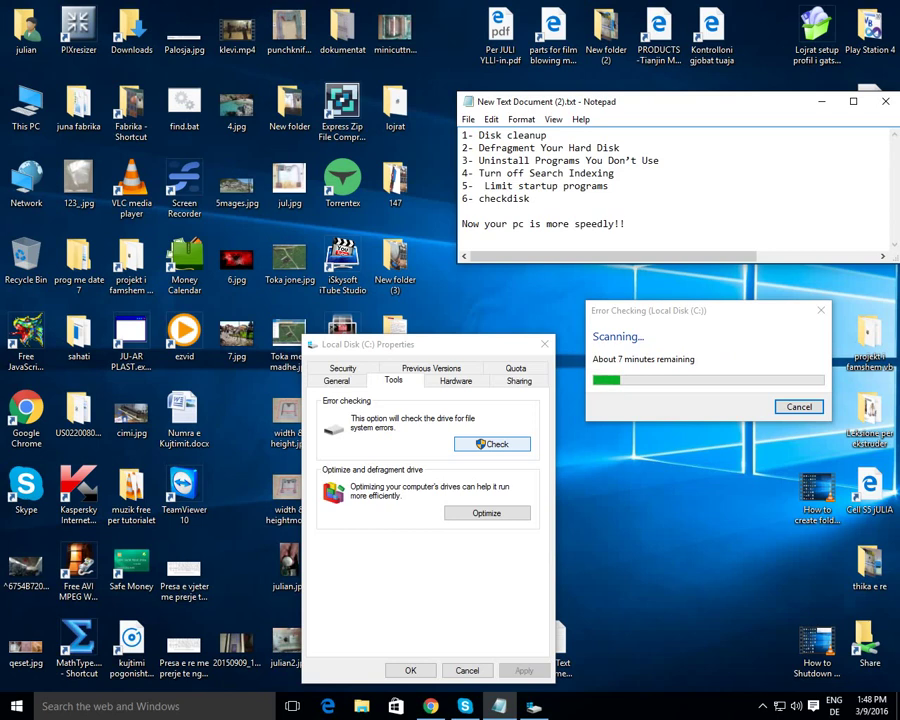
Step: Continue the closing line in the notes with "I am secured for this!"
{"action": "type", "text": "I"}
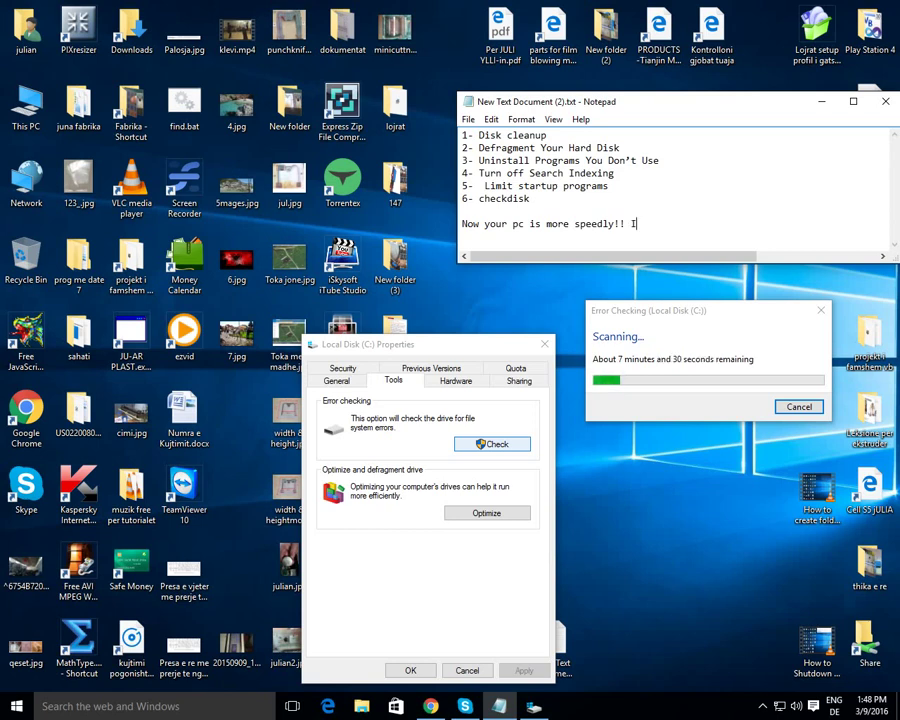
{"action": "type", "text": " am se"}
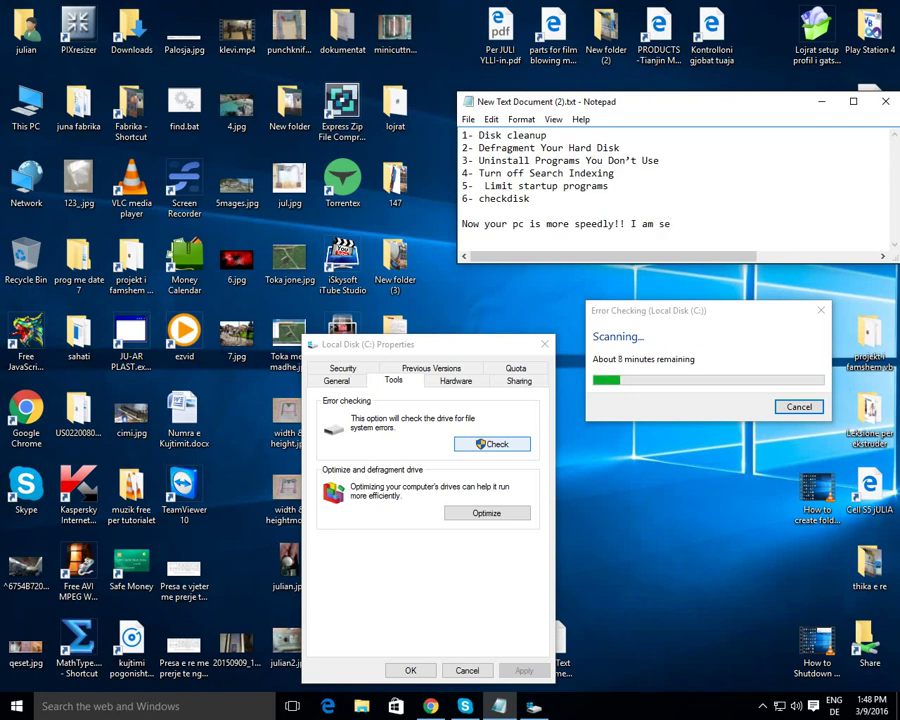
{"action": "type", "text": "cured"}
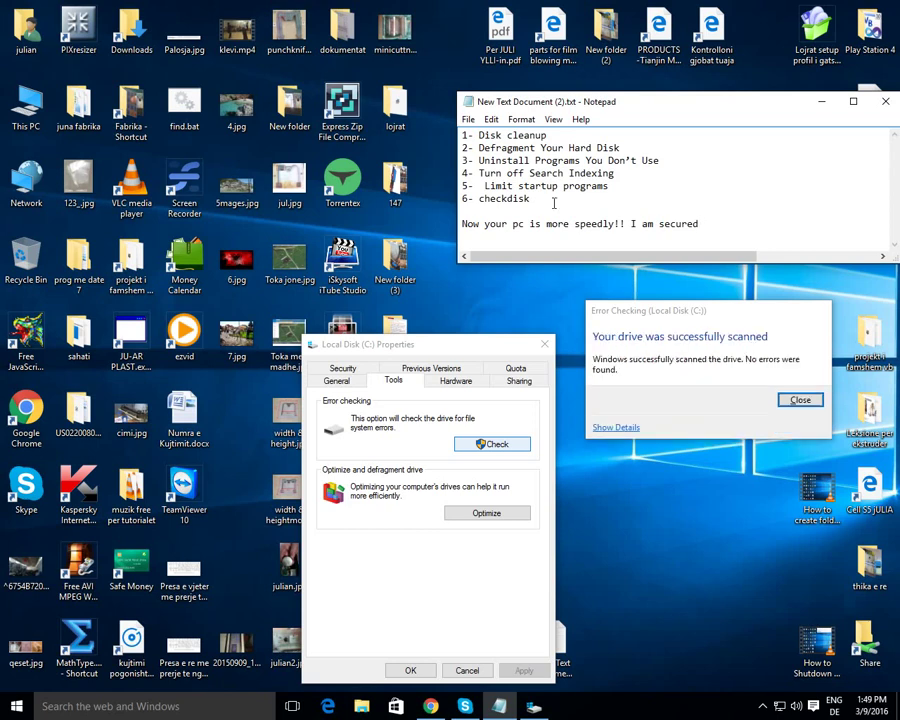
{"action": "type", "text": "for this!"}
Step: Close the error-checking result and the Local Disk (C:) properties, and add "GoodBye!" on a new line of the notes
{"action": "left_click", "coordinate": [800, 402]}
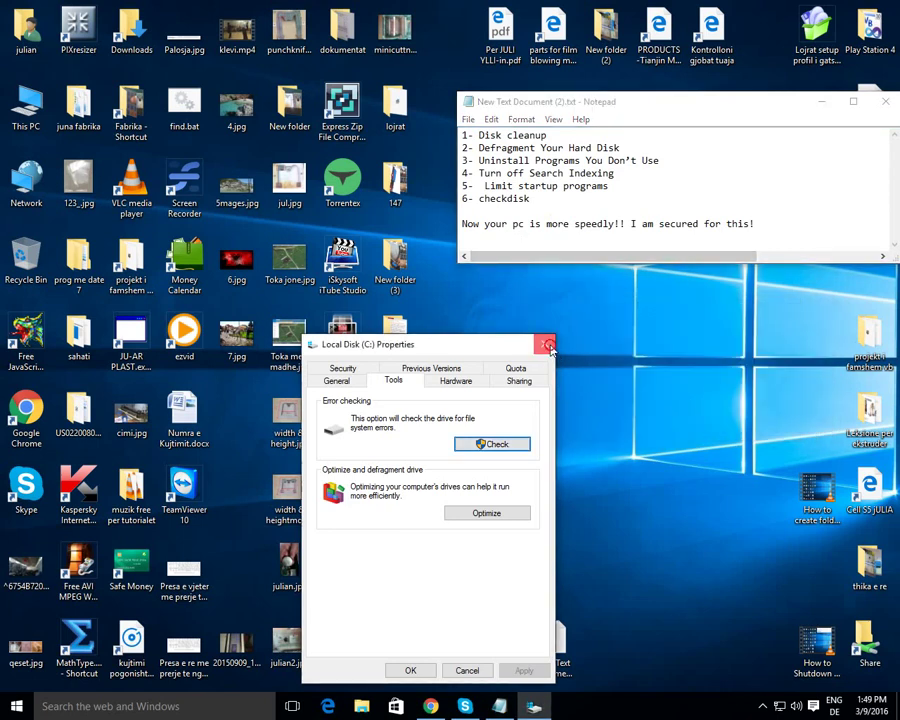
{"action": "key", "text": "Escape"}
{"action": "key", "text": "Return"}
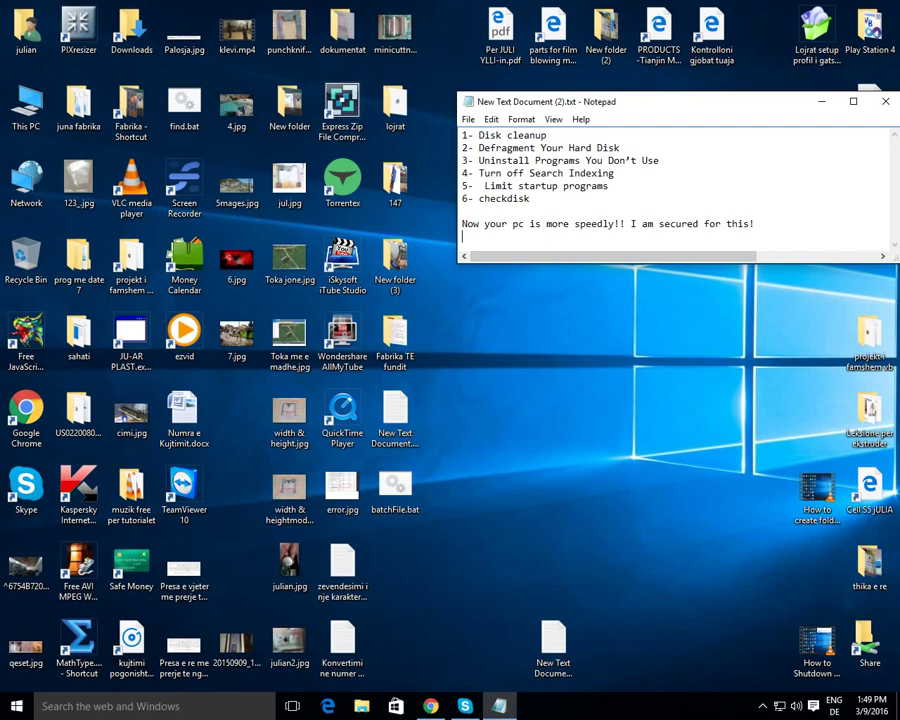
{"action": "type", "text": "GoodBye!"}
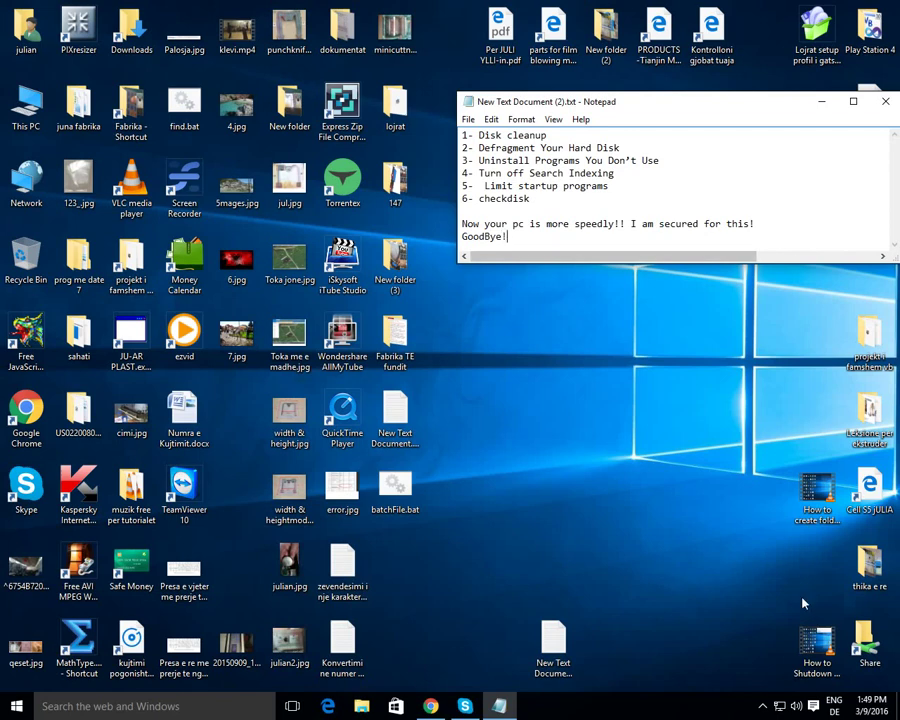